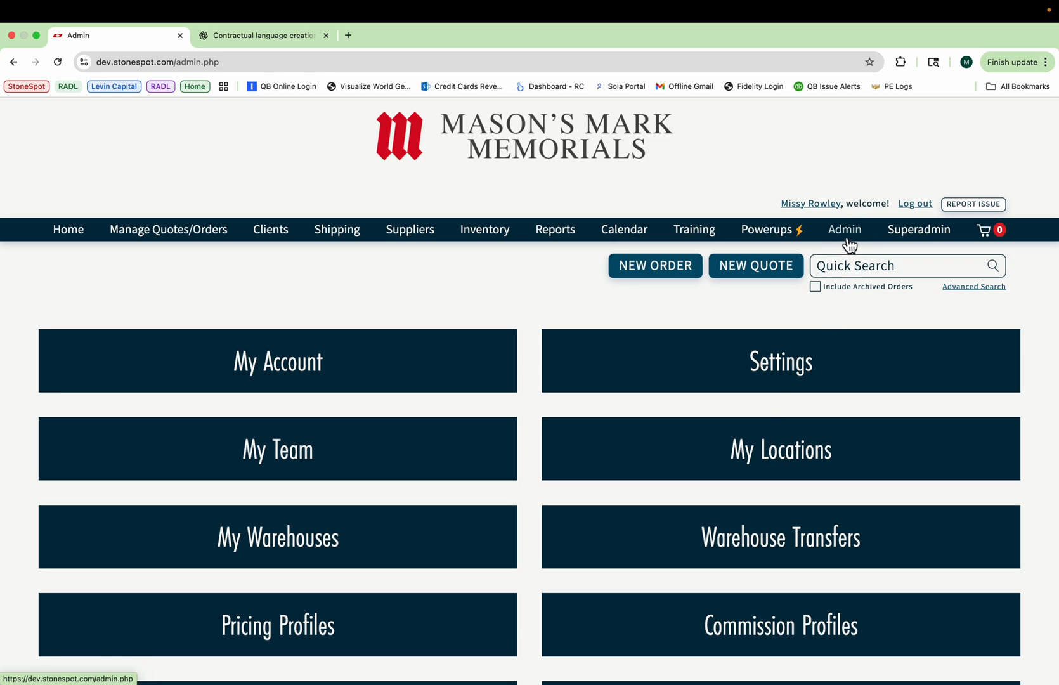
- Open the Client Agreement manager for the master order printout from the form designer settings
{"action": "left_click", "coordinate": [782, 376]}
{"action": "scroll", "coordinate": [782, 375], "scroll_direction": "down", "scroll_amount": 7}
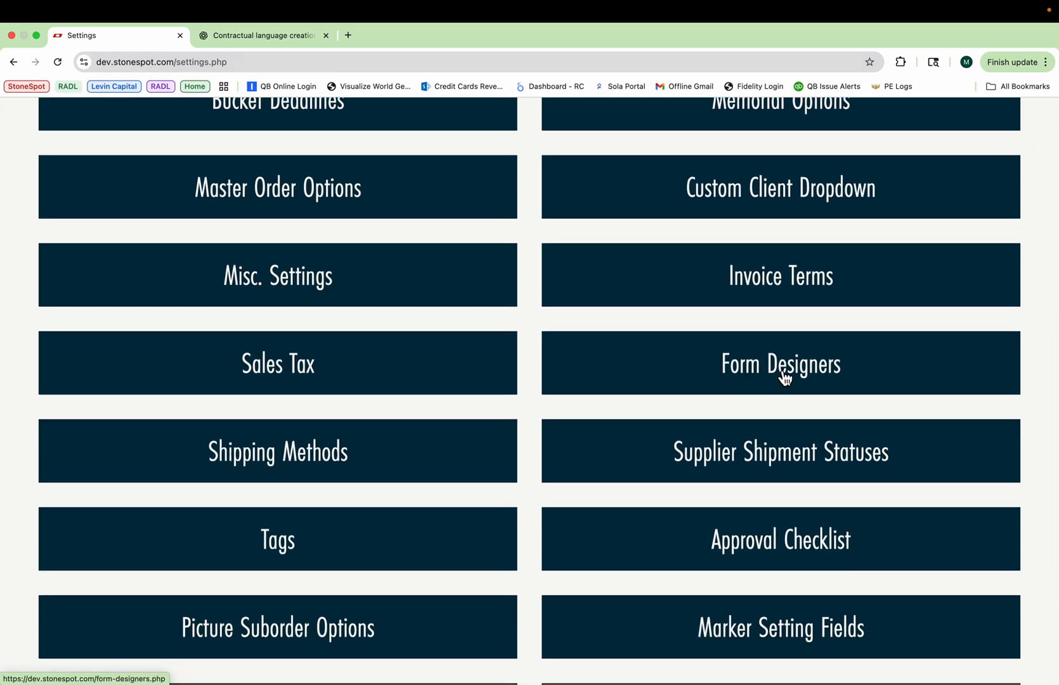
{"action": "left_click", "coordinate": [782, 374]}
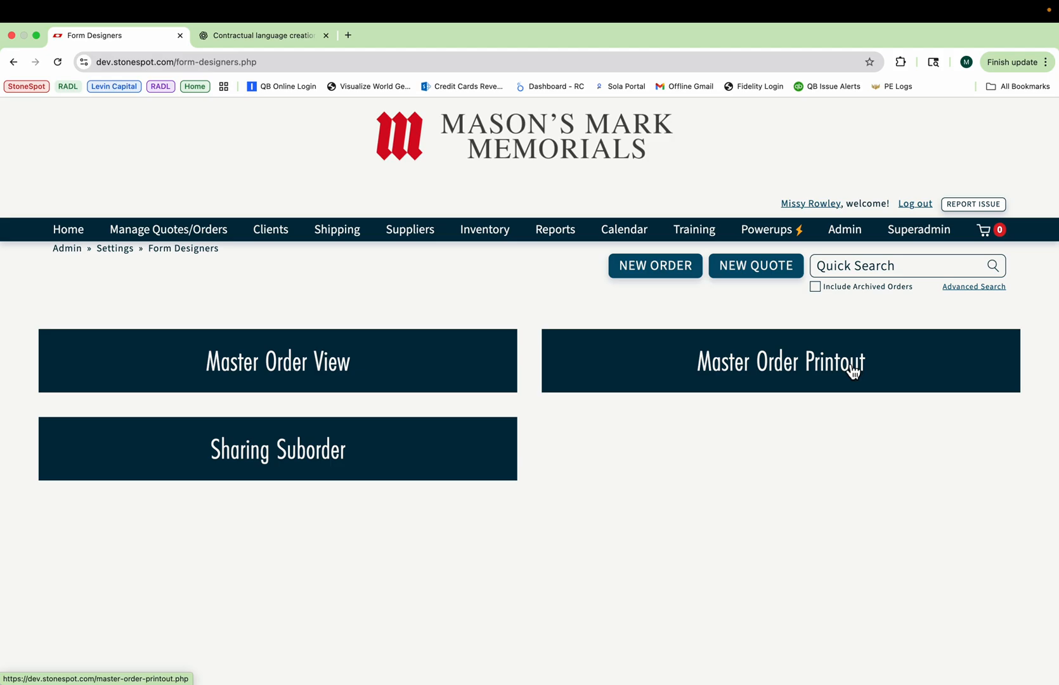
{"action": "left_click", "coordinate": [771, 378]}
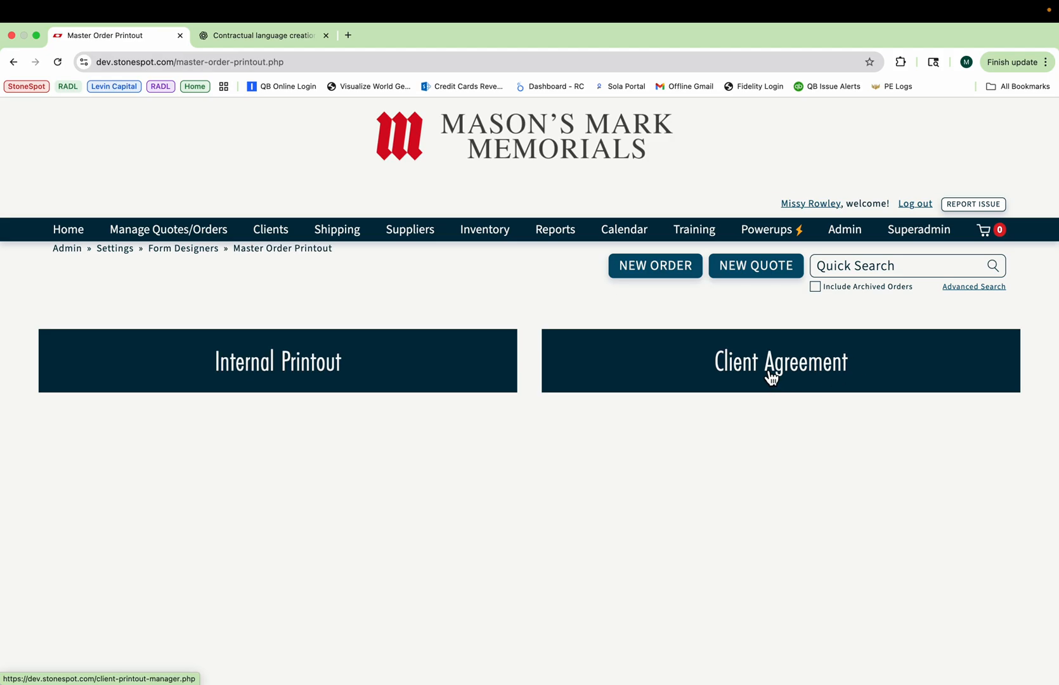
{"action": "left_click", "coordinate": [806, 375]}
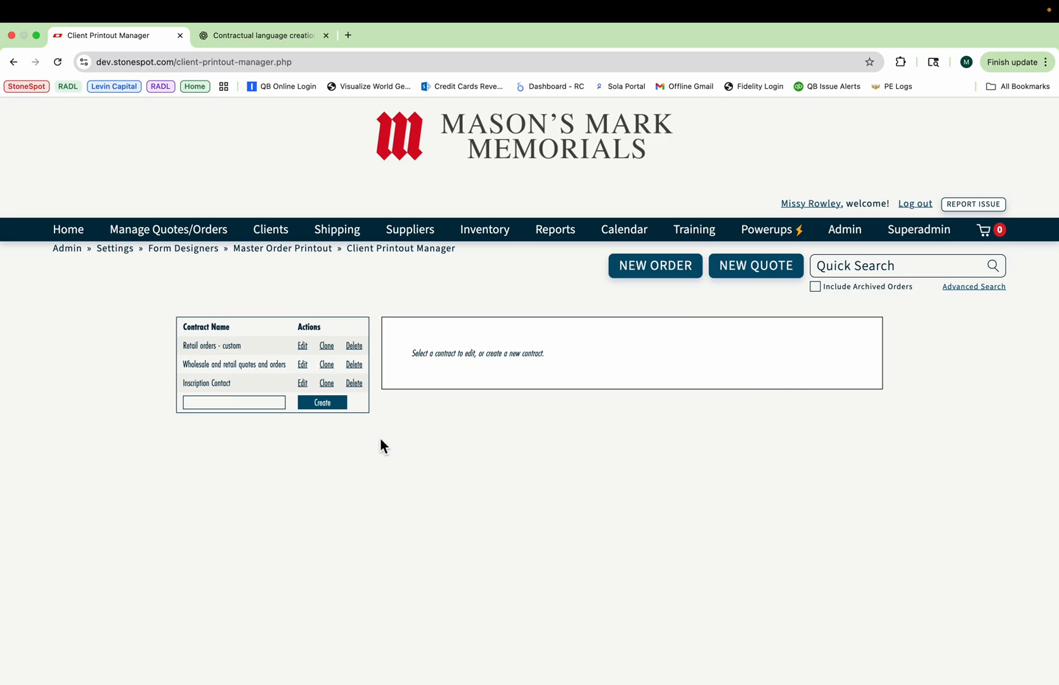
- Create a new client agreement contract named "Cleaning Contract"
{"action": "left_click", "coordinate": [233, 402]}
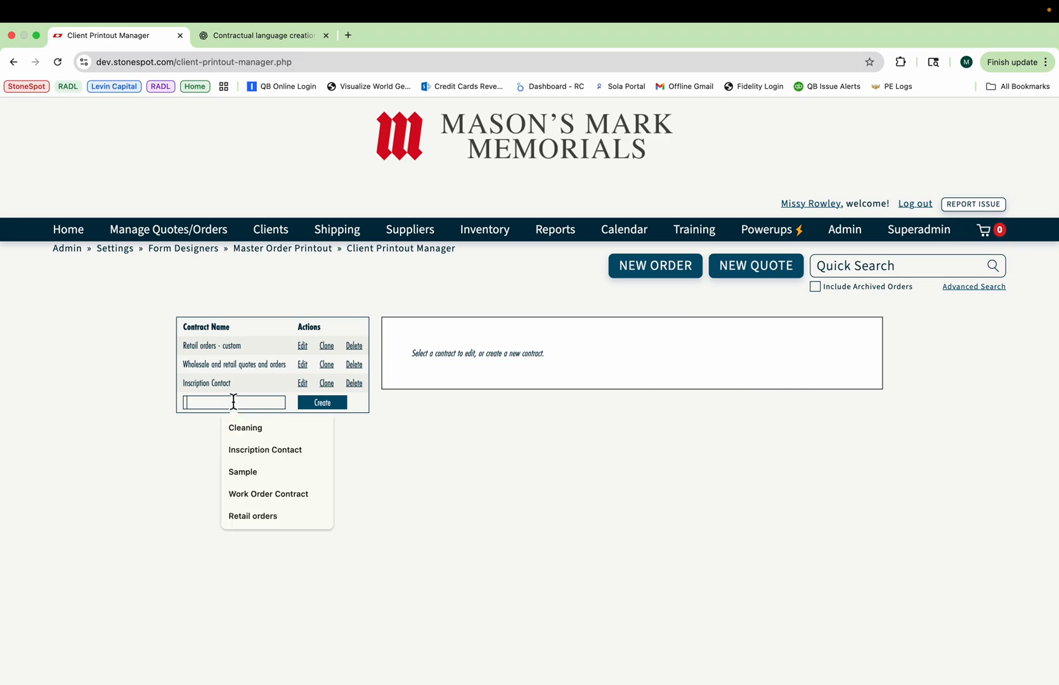
{"action": "type", "text": "Cleaning"}
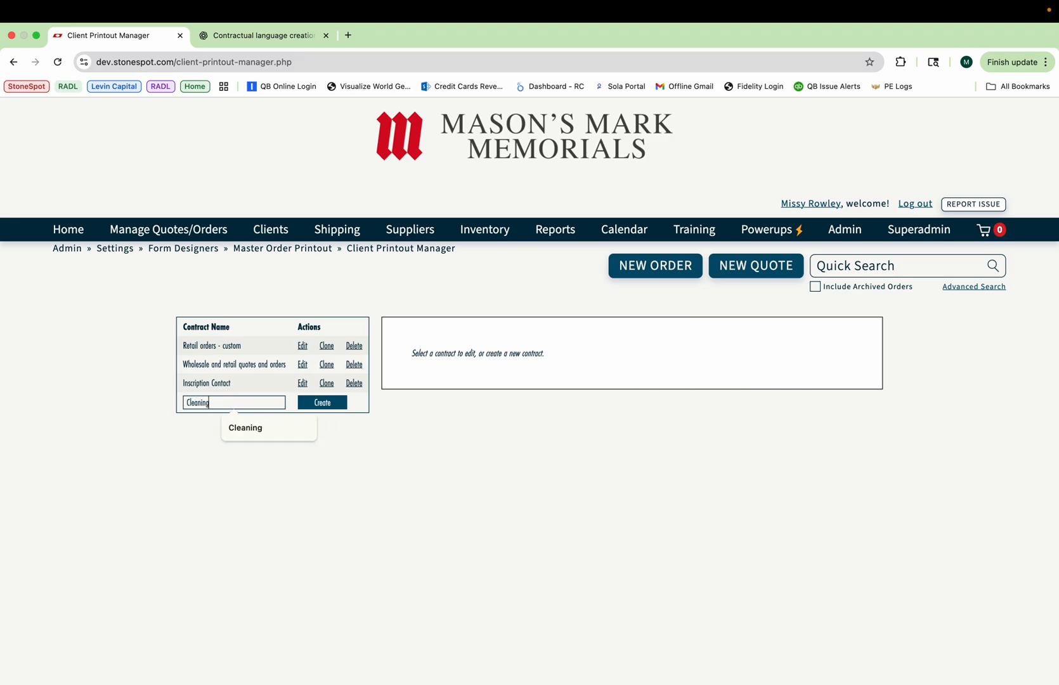
{"action": "type", "text": " Contract"}
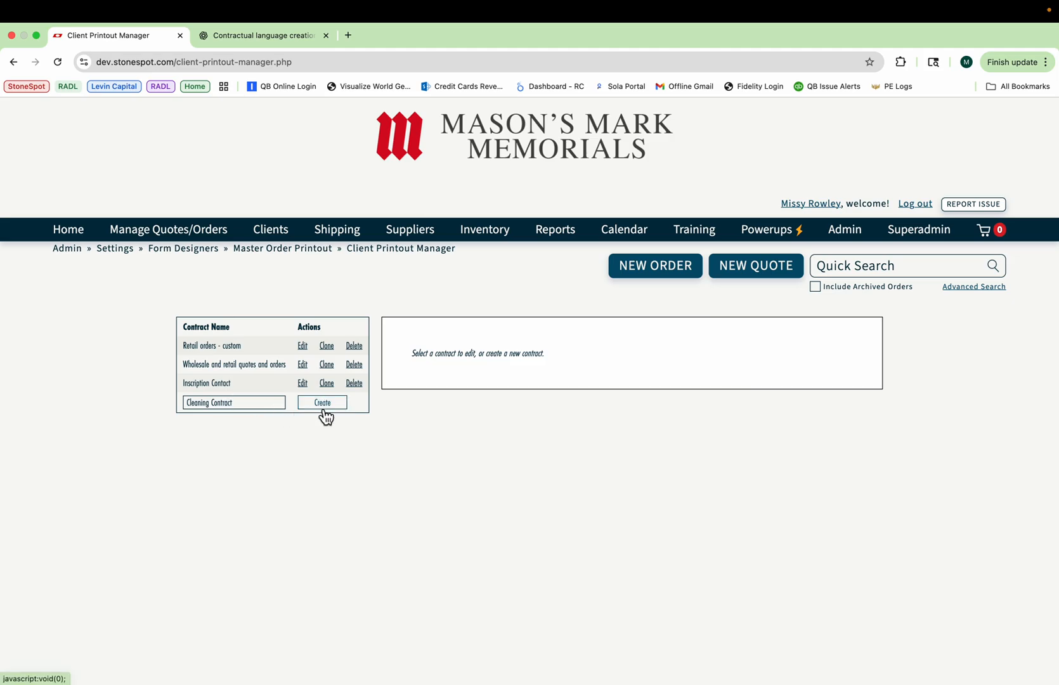
{"action": "left_click", "coordinate": [321, 406]}
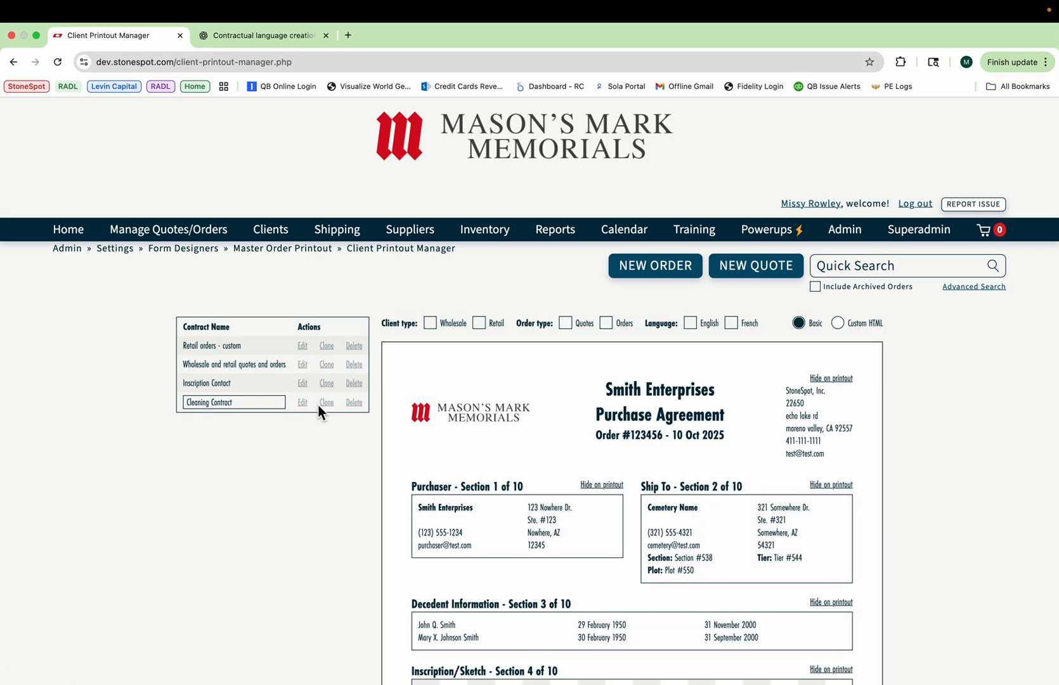
- Apply the contract to Wholesale and Retail clients, the Orders order type and the English language
{"action": "scroll", "coordinate": [609, 454], "scroll_direction": "down", "scroll_amount": 2}
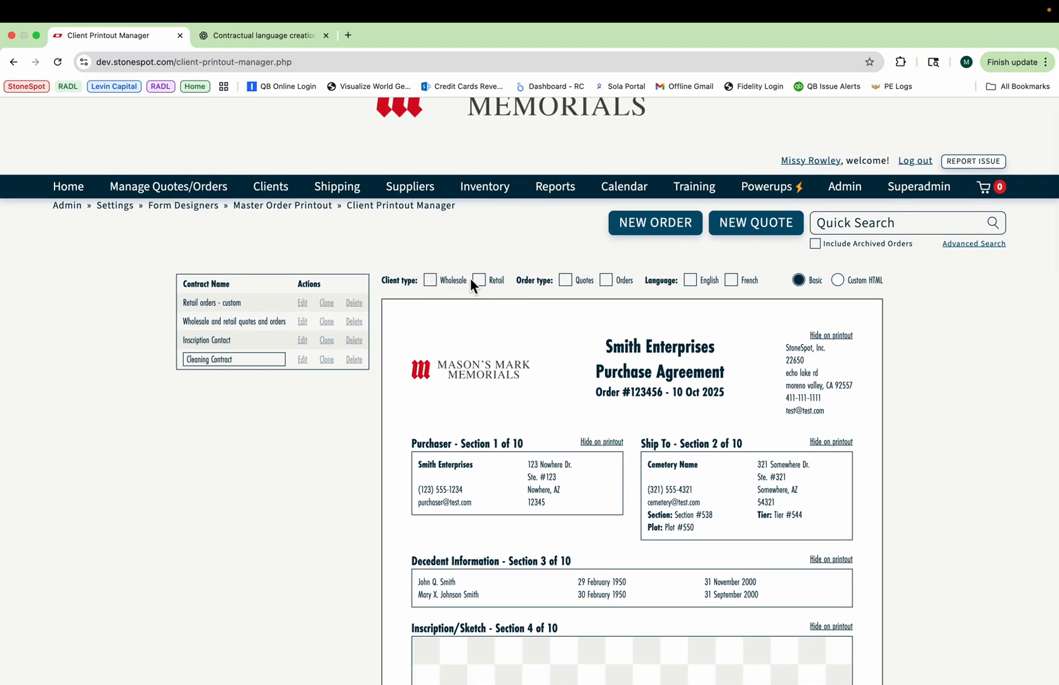
{"action": "left_click", "coordinate": [432, 281]}
{"action": "left_click", "coordinate": [480, 282]}
{"action": "left_click", "coordinate": [608, 282]}
{"action": "left_click", "coordinate": [698, 283]}
- Hide the Decedent Information, Inscription/Sketch, Memorial Details, Memorial Options, Notes and Included Parts sections on the printout
{"action": "scroll", "coordinate": [687, 349], "scroll_direction": "down", "scroll_amount": 5}
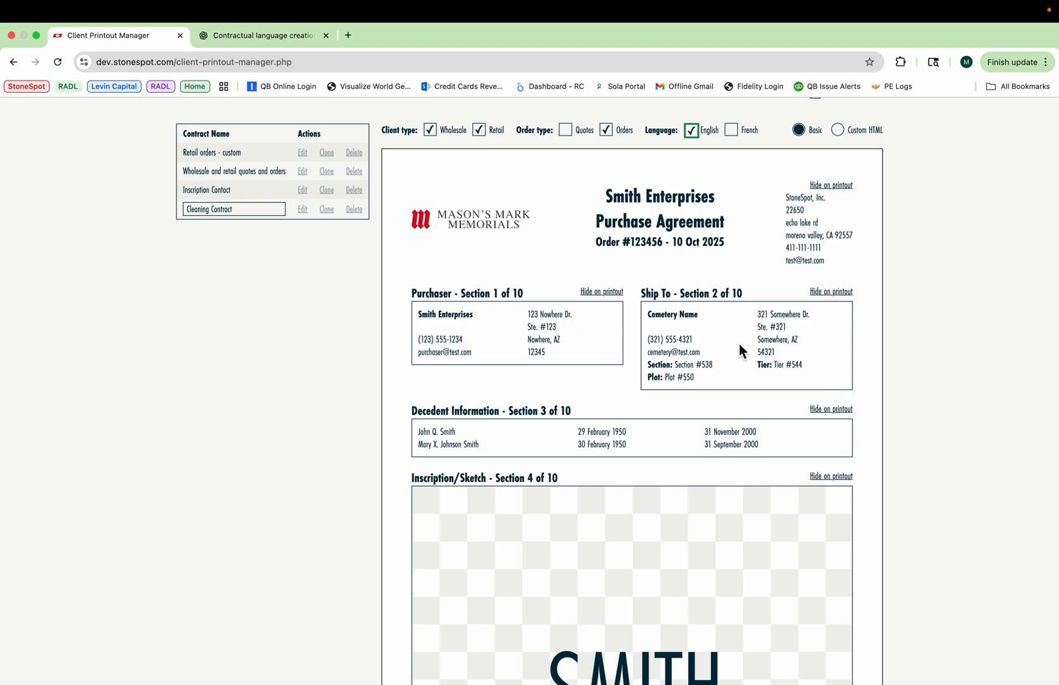
{"action": "scroll", "coordinate": [738, 347], "scroll_direction": "down", "scroll_amount": 3}
{"action": "left_click", "coordinate": [846, 311]}
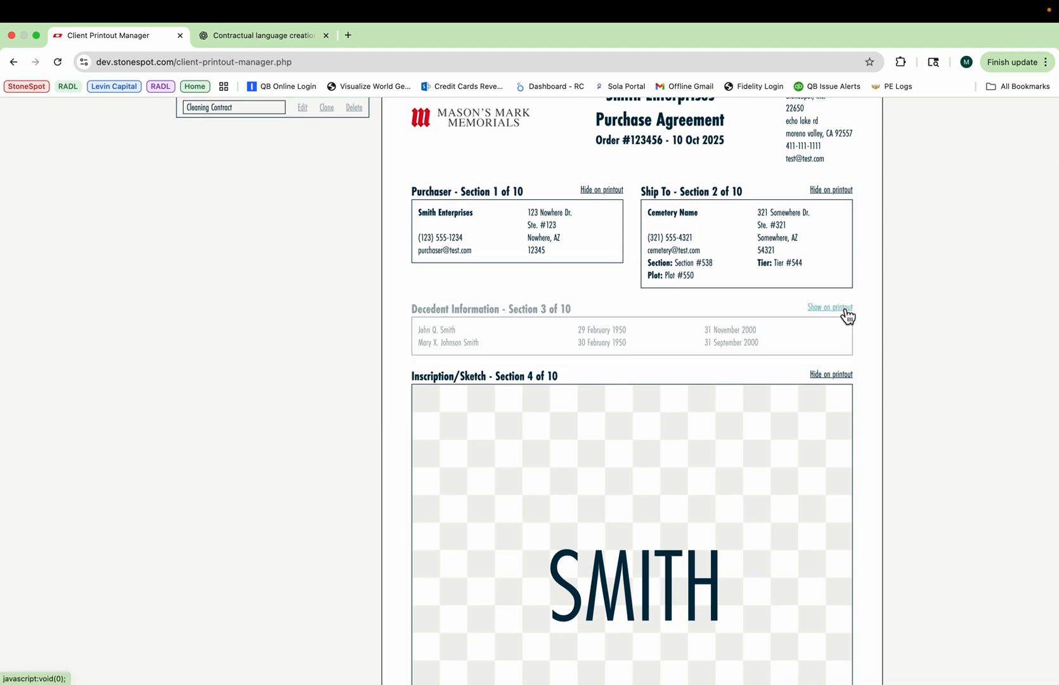
{"action": "left_click", "coordinate": [829, 376]}
{"action": "scroll", "coordinate": [807, 468], "scroll_direction": "down", "scroll_amount": 10}
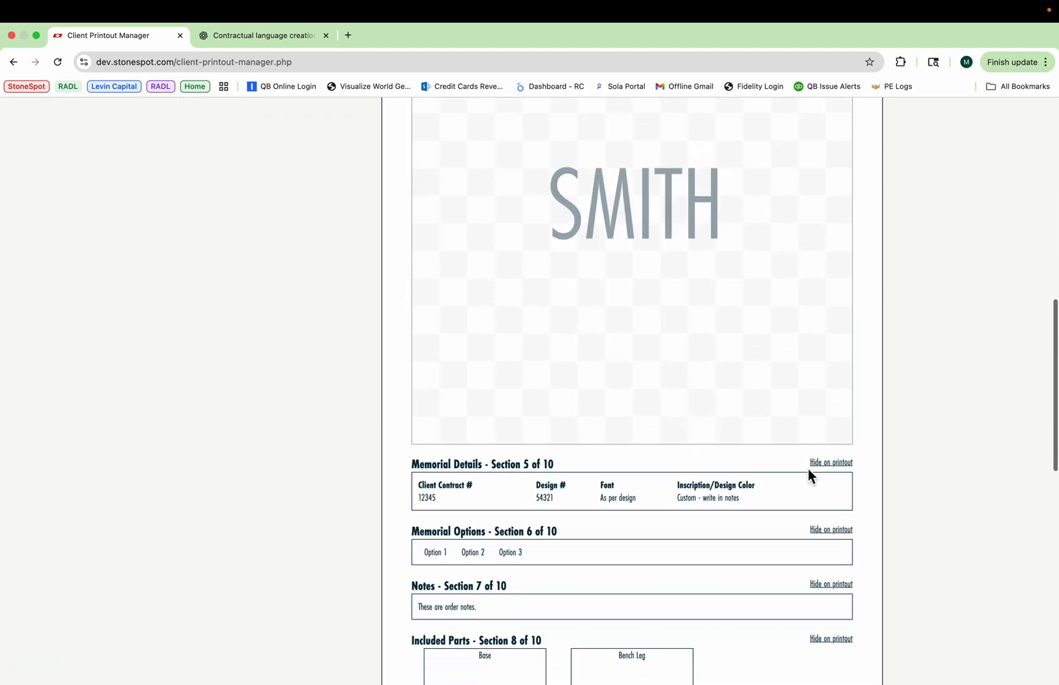
{"action": "left_click", "coordinate": [832, 413]}
{"action": "left_click", "coordinate": [831, 478]}
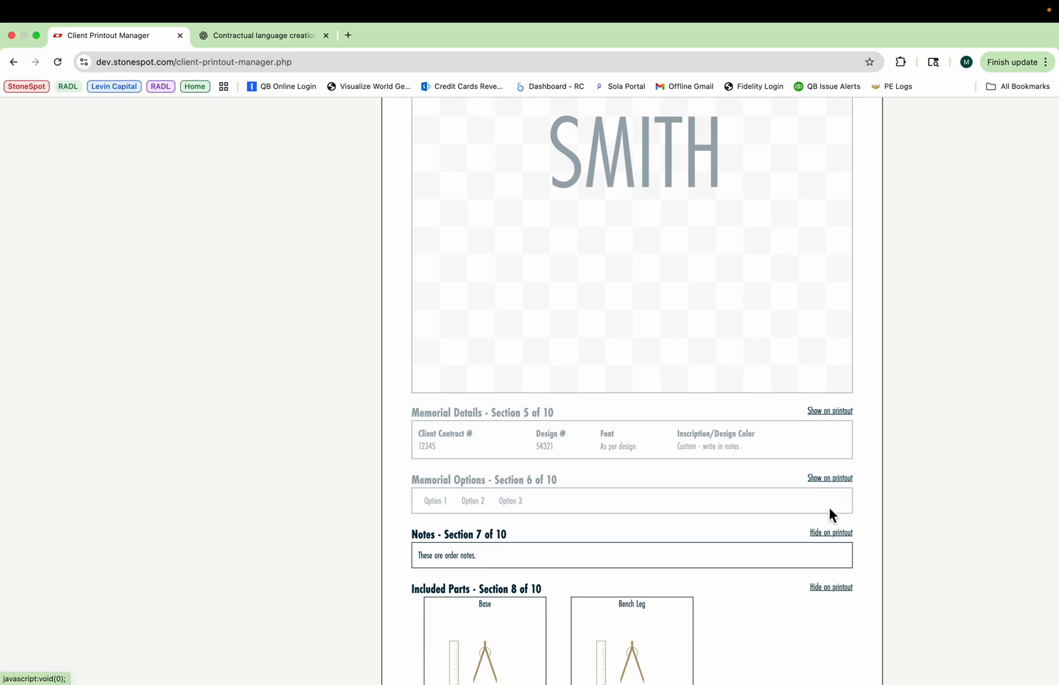
{"action": "left_click", "coordinate": [831, 533]}
{"action": "left_click", "coordinate": [831, 587]}
{"action": "scroll", "coordinate": [835, 599], "scroll_direction": "down", "scroll_amount": 12}
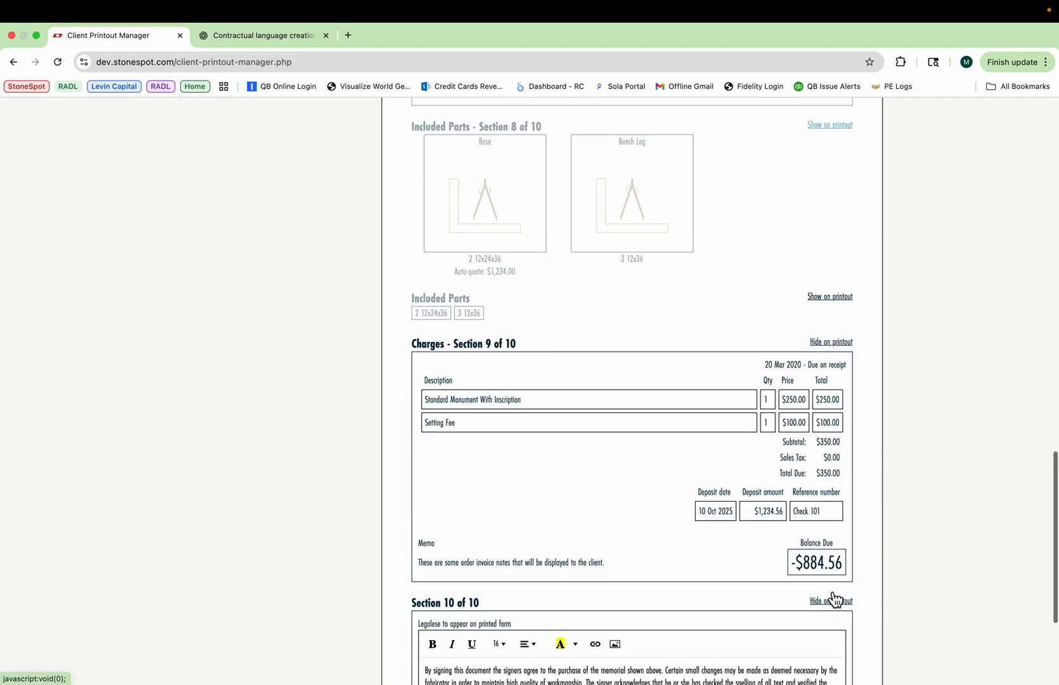
- Switch to the ChatGPT conversation and copy the highlighted headstone-cleaning agreement paragraph
{"action": "scroll", "coordinate": [635, 463], "scroll_direction": "down", "scroll_amount": 4}
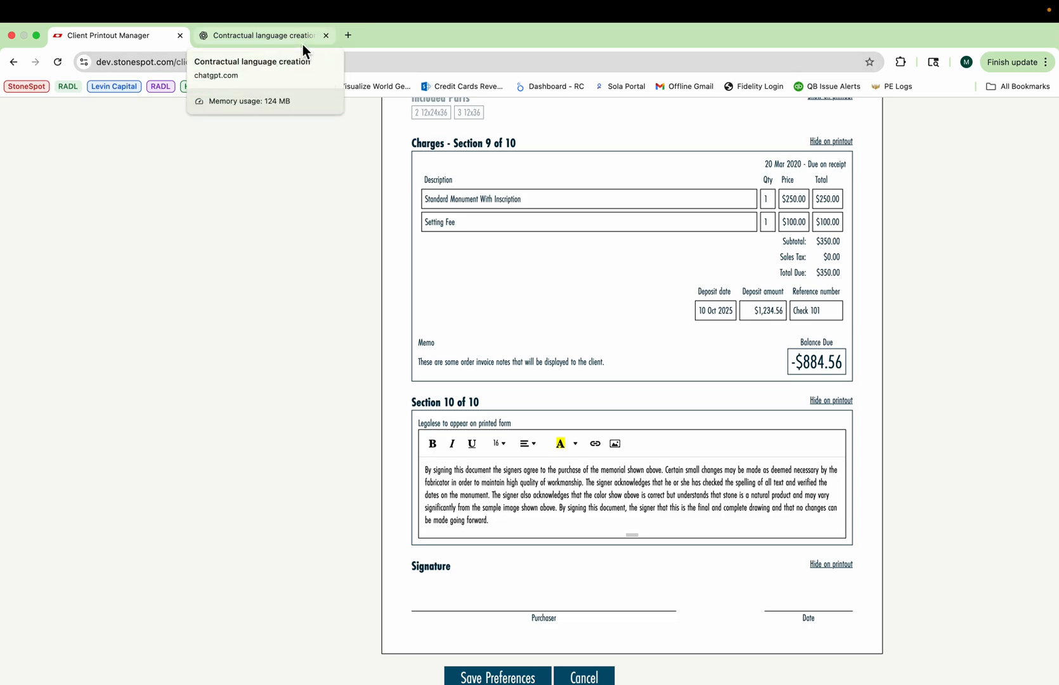
{"action": "left_click", "coordinate": [281, 45]}
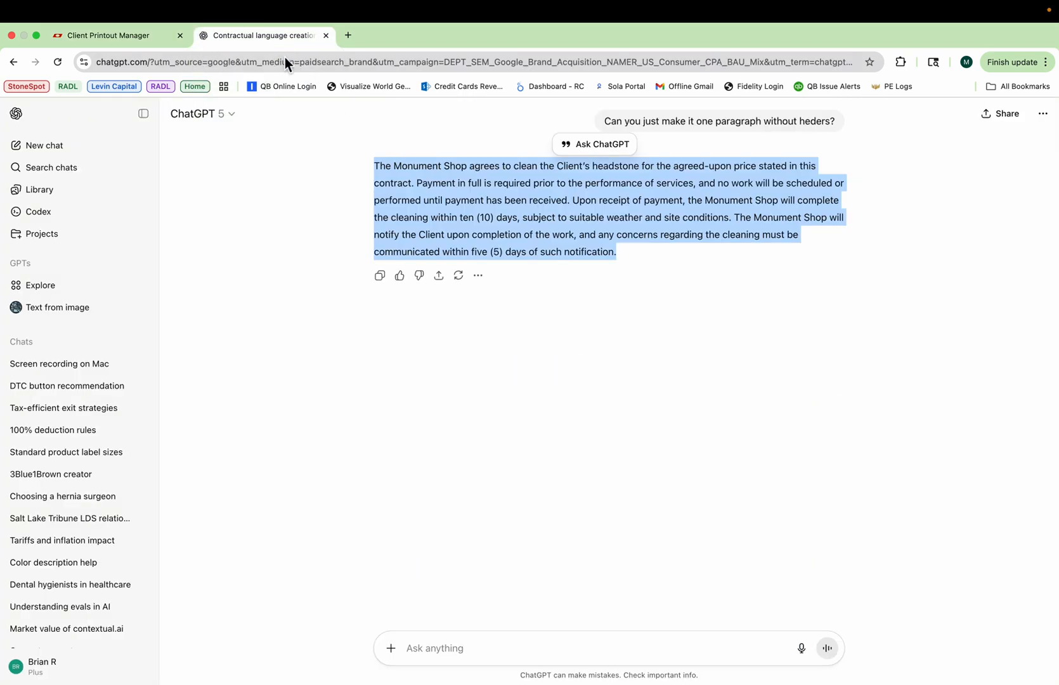
{"action": "right_click", "coordinate": [503, 209]}
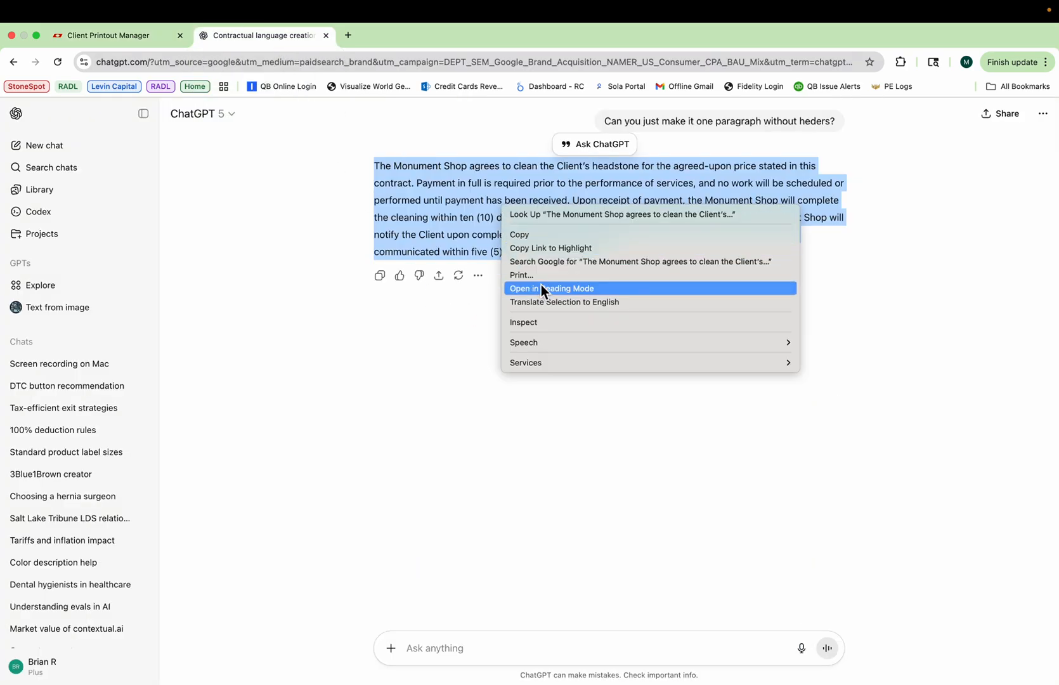
{"action": "left_click", "coordinate": [534, 235]}
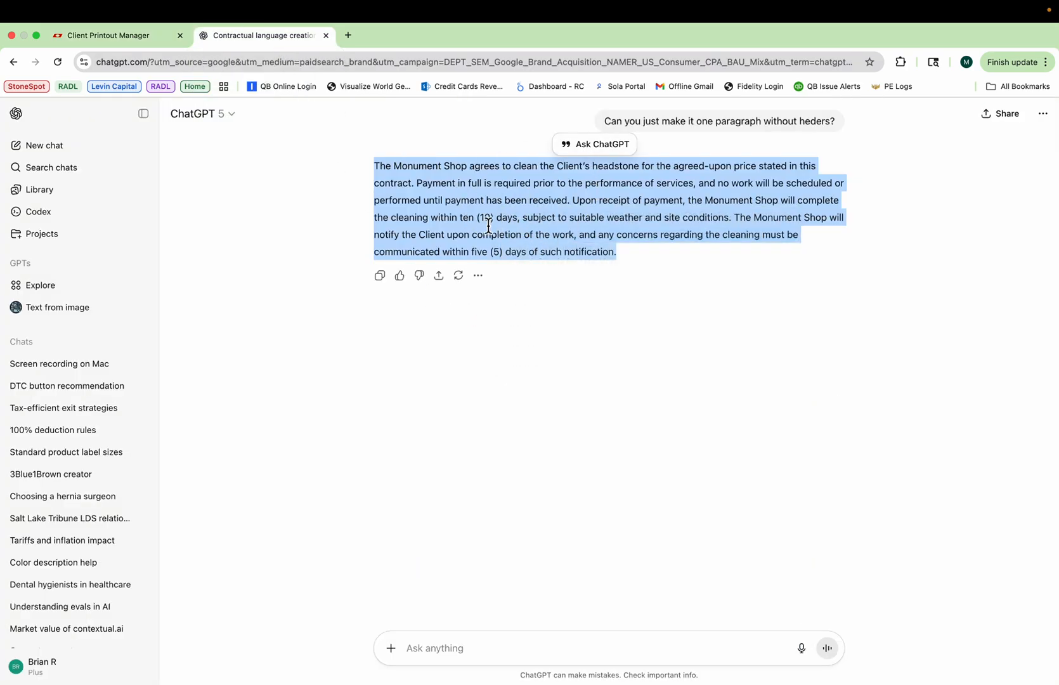
- Back in the Client Printout Manager, replace the default legalese with the copied cleaning paragraph and save the contract preferences
{"action": "left_click", "coordinate": [152, 33]}
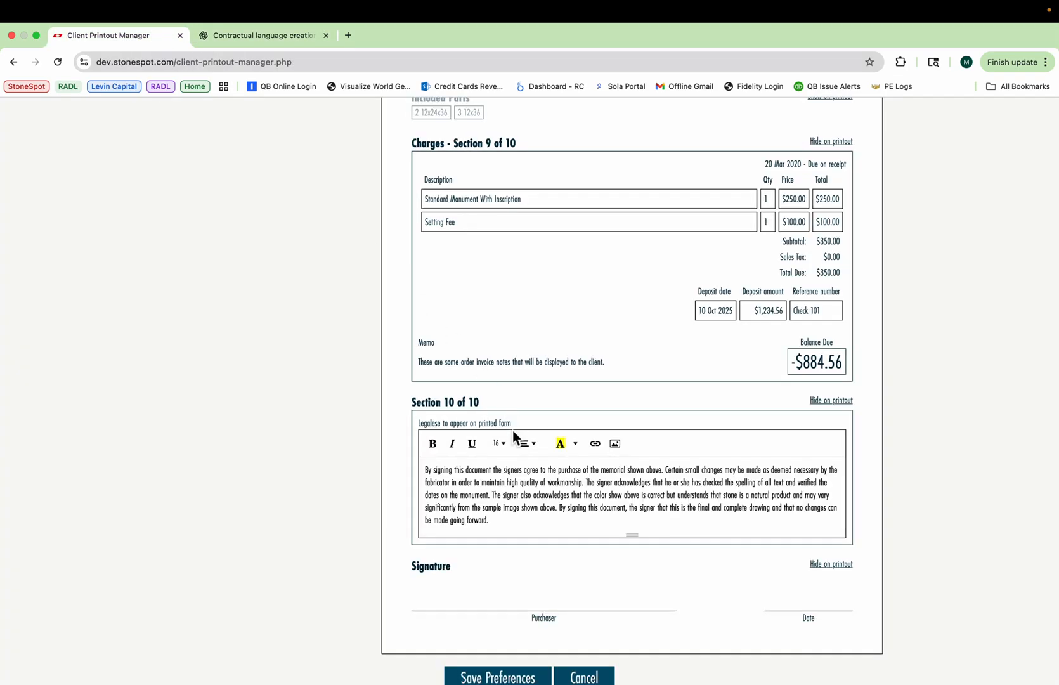
{"action": "left_click_drag", "start_coordinate": [510, 527], "coordinate": [414, 446]}
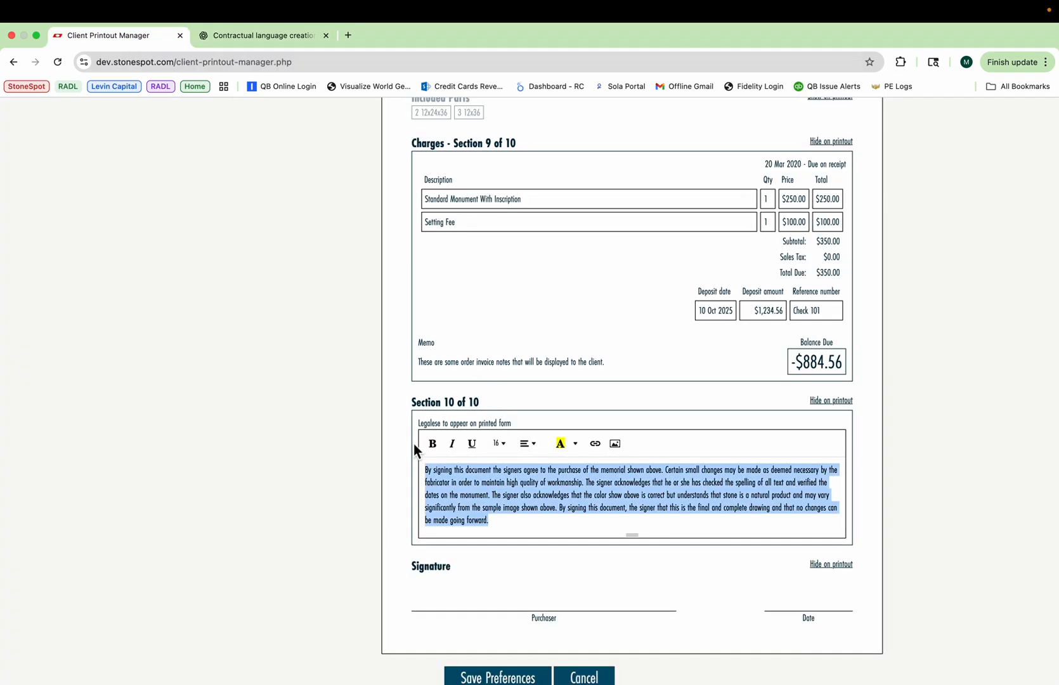
{"action": "key", "text": "super+v"}
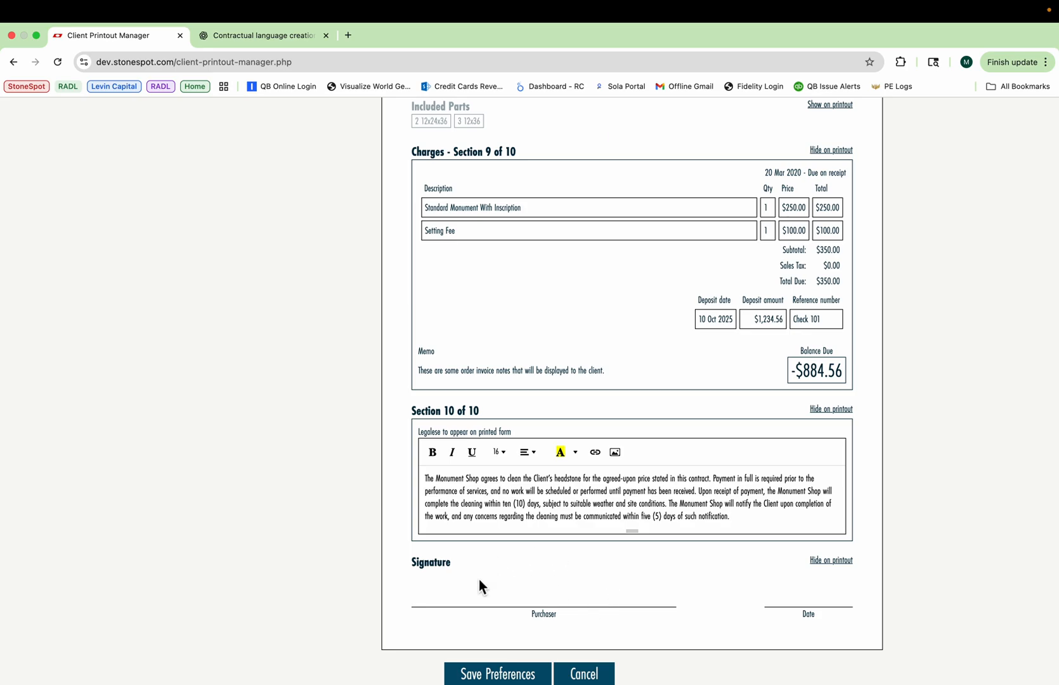
{"action": "left_click", "coordinate": [498, 676]}
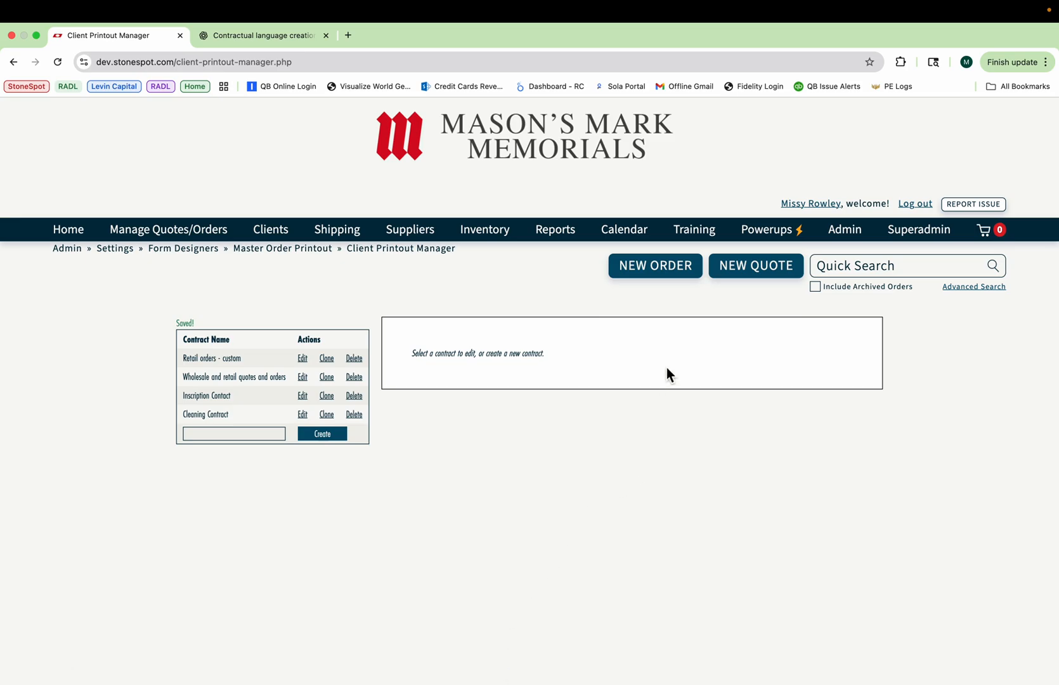
- Start a new order and choose Cleaning Contract as its client contract
{"action": "left_click", "coordinate": [663, 273]}
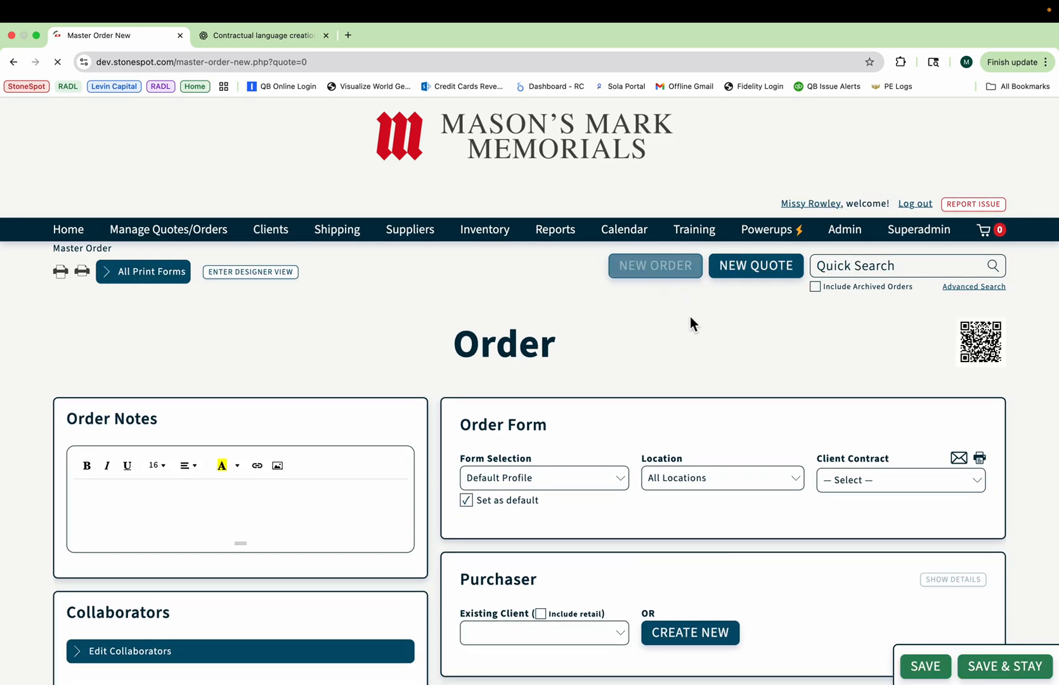
{"action": "scroll", "coordinate": [724, 380], "scroll_direction": "down", "scroll_amount": 1}
{"action": "scroll", "coordinate": [724, 380], "scroll_direction": "down", "scroll_amount": 5}
{"action": "left_click", "coordinate": [865, 331]}
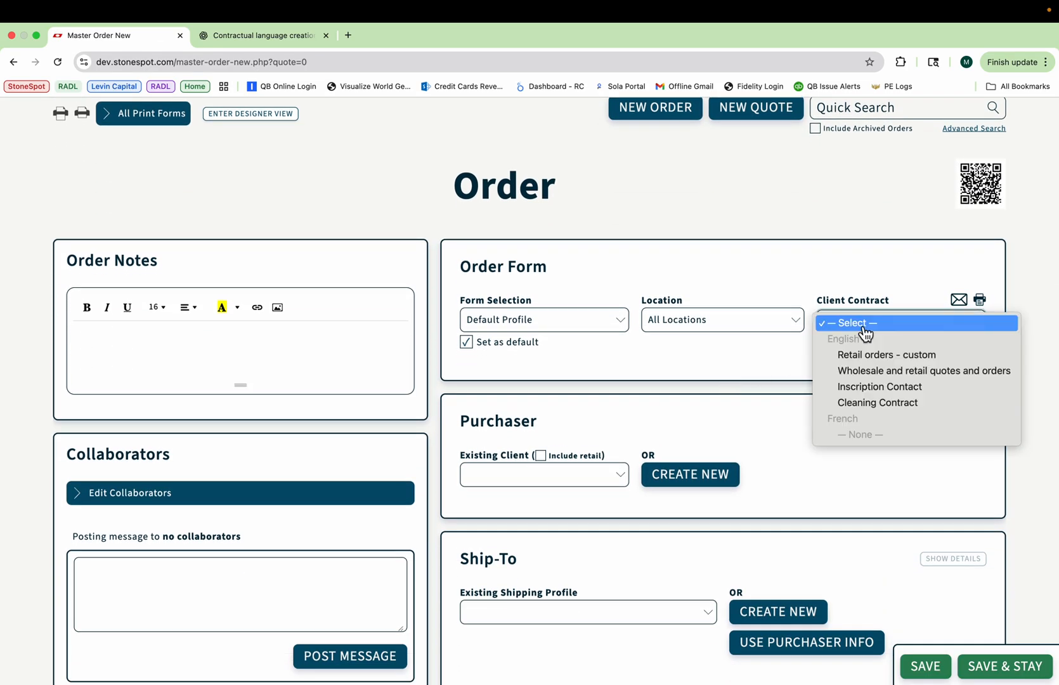
{"action": "left_click", "coordinate": [907, 405]}
- Set the order's purchaser to Benchmark Wholesaler and the ship-to profile to Green Hills Cemetery
{"action": "left_click", "coordinate": [620, 482]}
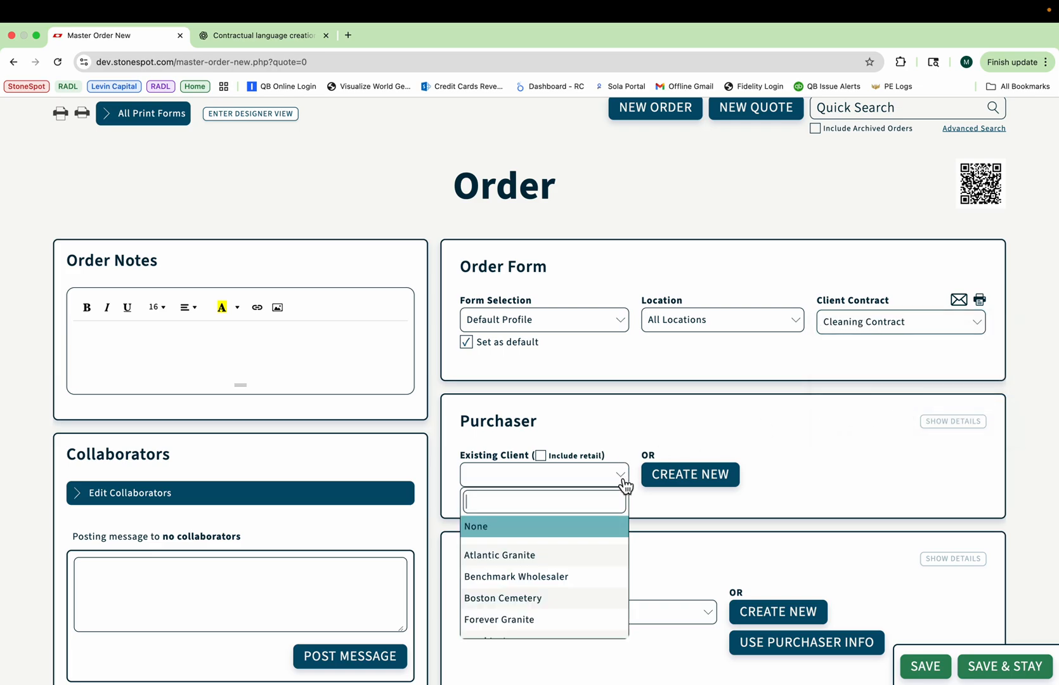
{"action": "left_click", "coordinate": [564, 584]}
{"action": "left_click", "coordinate": [579, 613]}
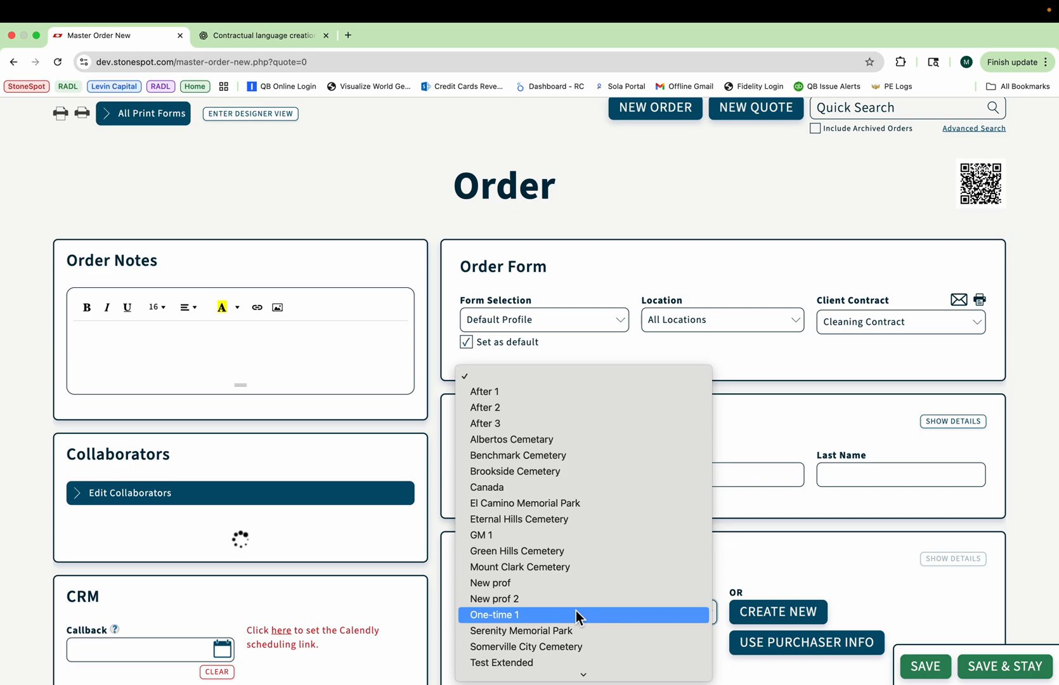
{"action": "left_click", "coordinate": [568, 558]}
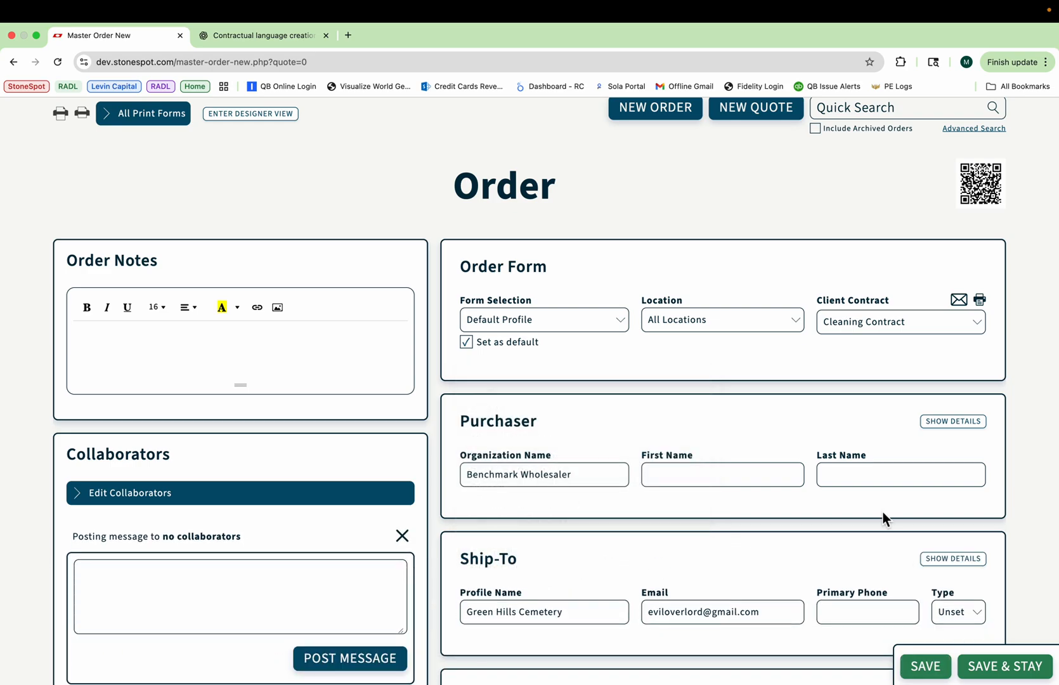
- Add a draft invoice line using the Setting Fee item, described as "Cleaning Fee", with quantity 1 and price $550
{"action": "scroll", "coordinate": [883, 512], "scroll_direction": "down", "scroll_amount": 15}
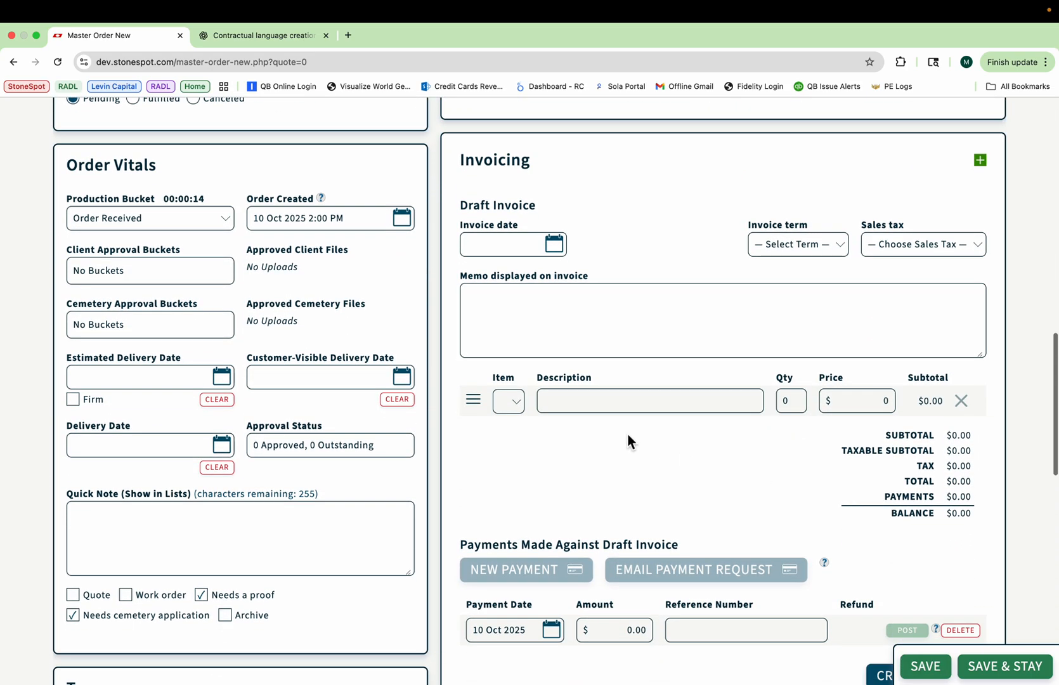
{"action": "left_click", "coordinate": [508, 400]}
{"action": "type", "text": "setting"}
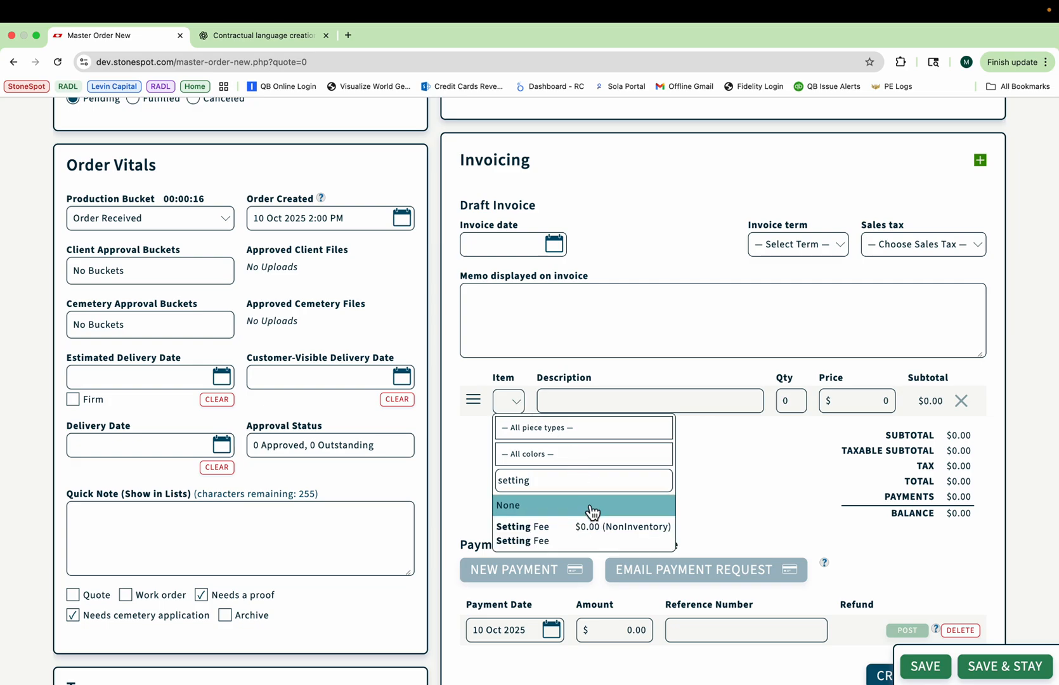
{"action": "left_click", "coordinate": [611, 530]}
{"action": "type", "text": "Cleaning Fee"}
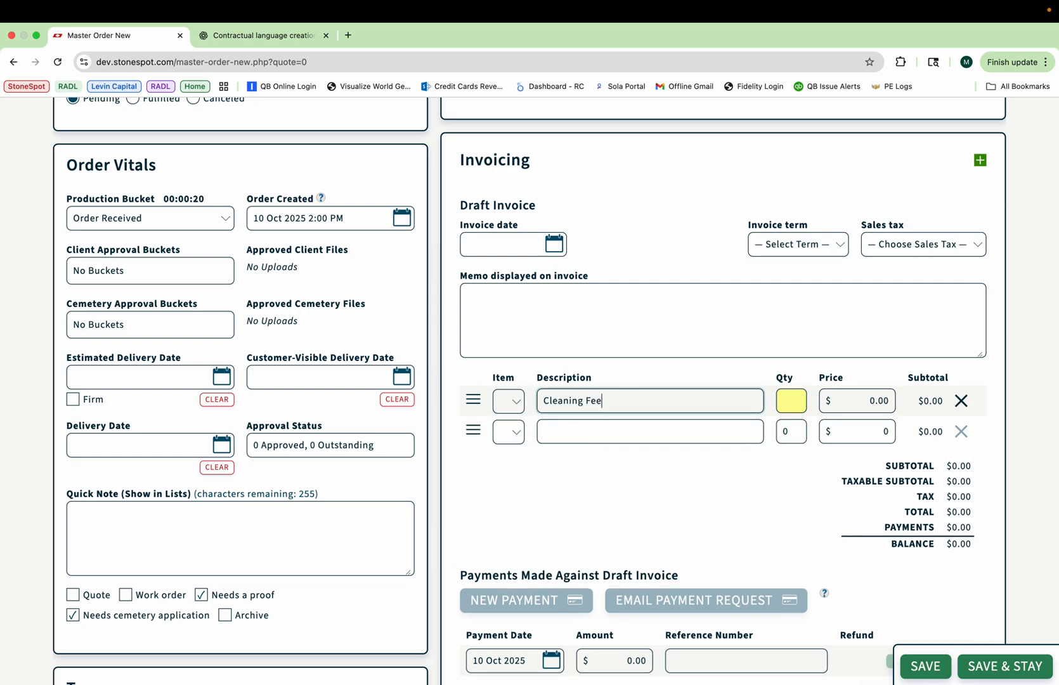
{"action": "key", "text": "Tab"}
{"action": "type", "text": "1"}
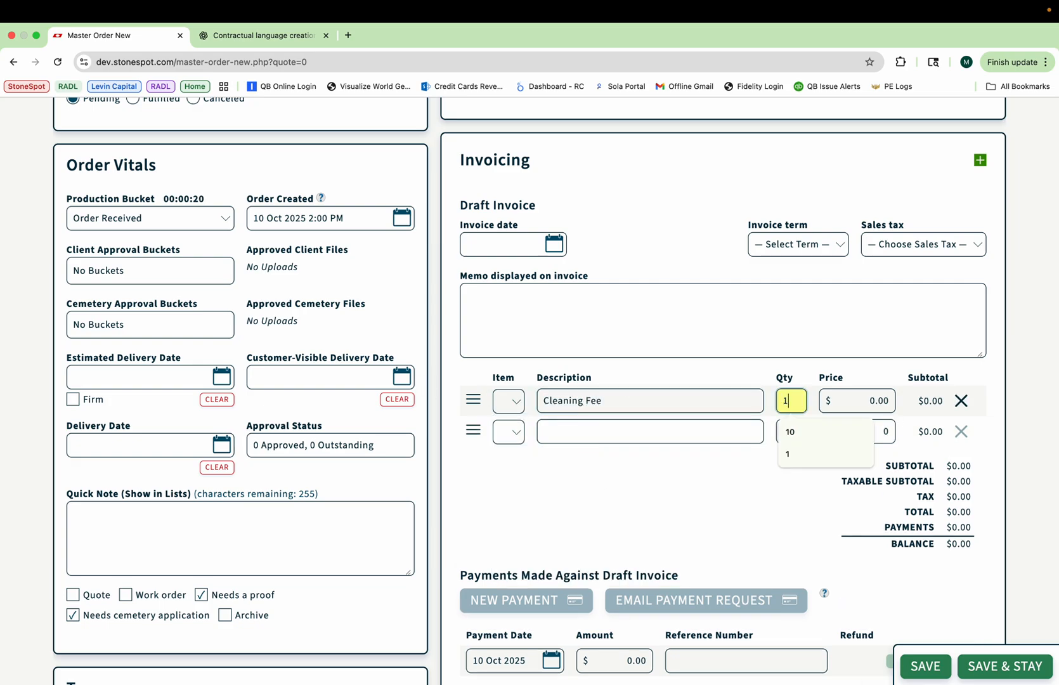
{"action": "key", "text": "Tab"}
{"action": "type", "text": "55"}
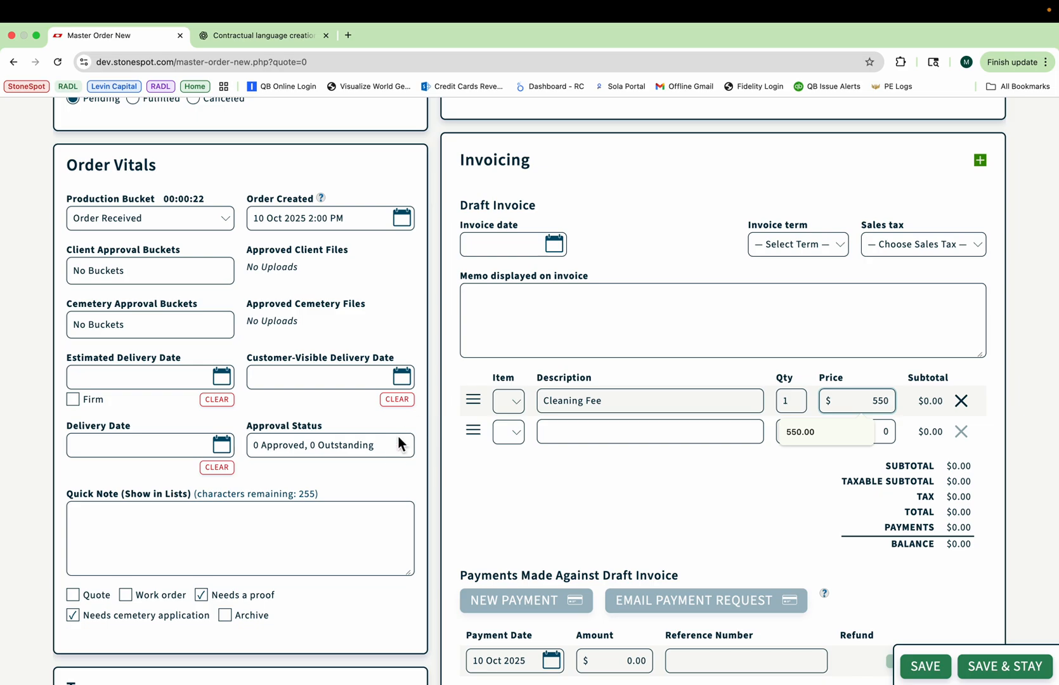
{"action": "type", "text": "0"}
{"action": "key", "text": "Tab"}
- Print the order's client contract, saving the unsaved order first
{"action": "scroll", "coordinate": [714, 469], "scroll_direction": "up", "scroll_amount": 20}
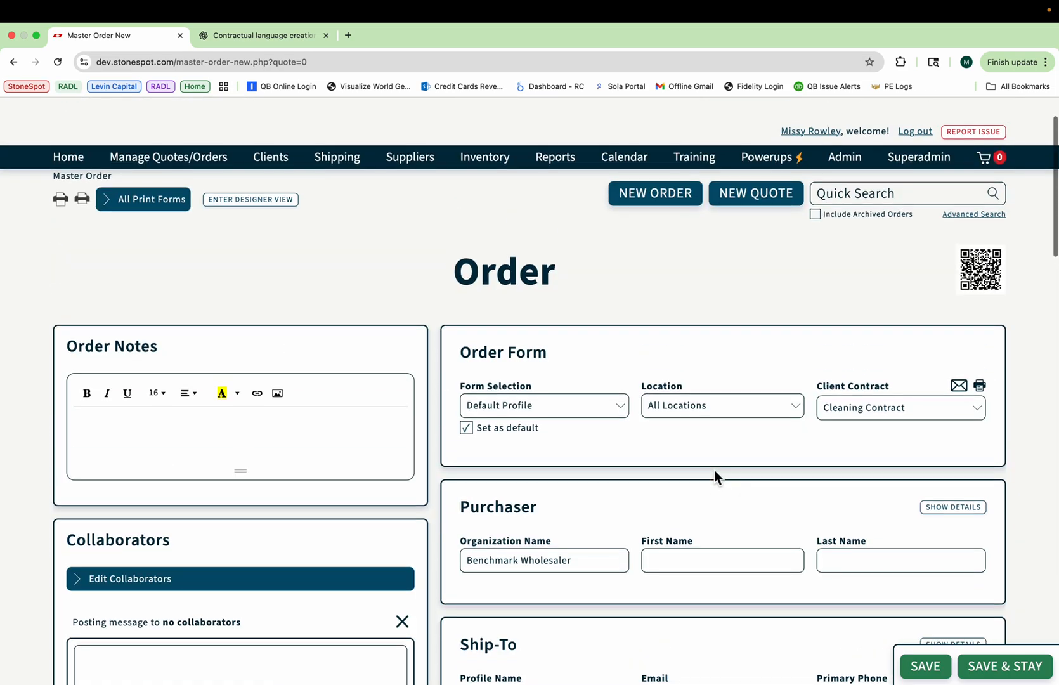
{"action": "left_click", "coordinate": [980, 394]}
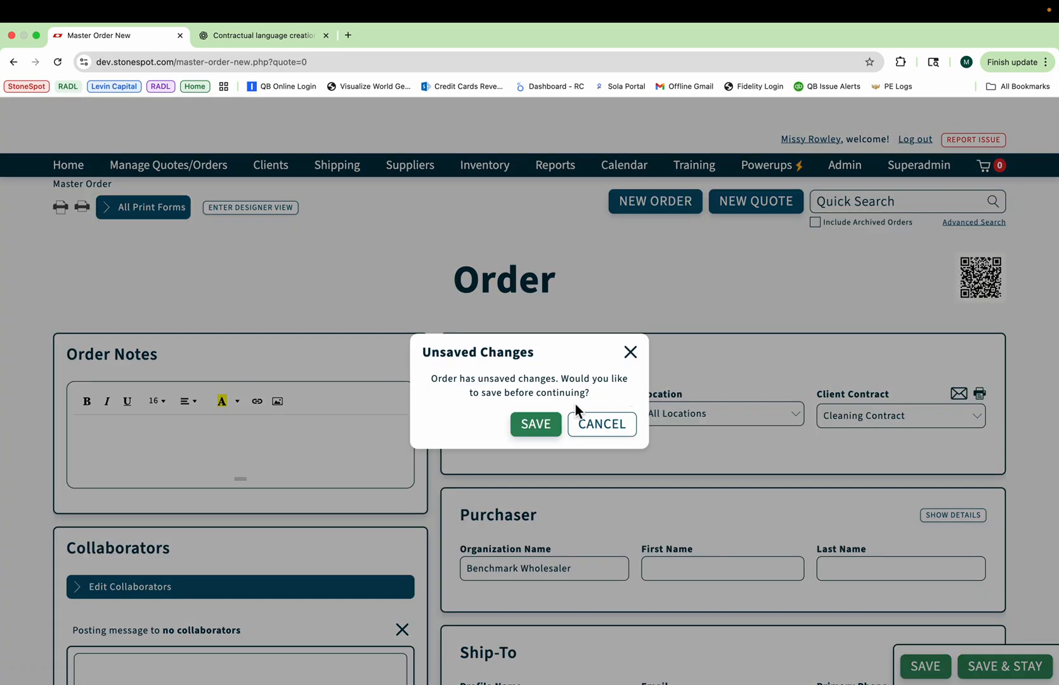
{"action": "left_click", "coordinate": [544, 430]}
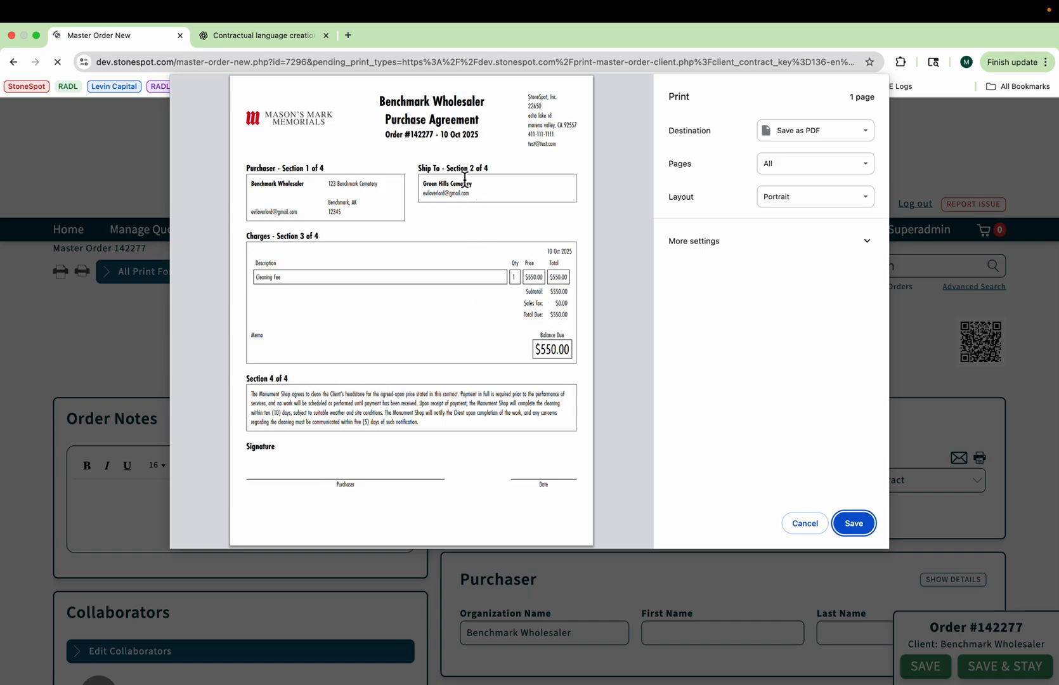
- Close the print preview, open the email draft for the order's client contract, and dismiss it without sending
{"action": "left_click", "coordinate": [804, 526]}
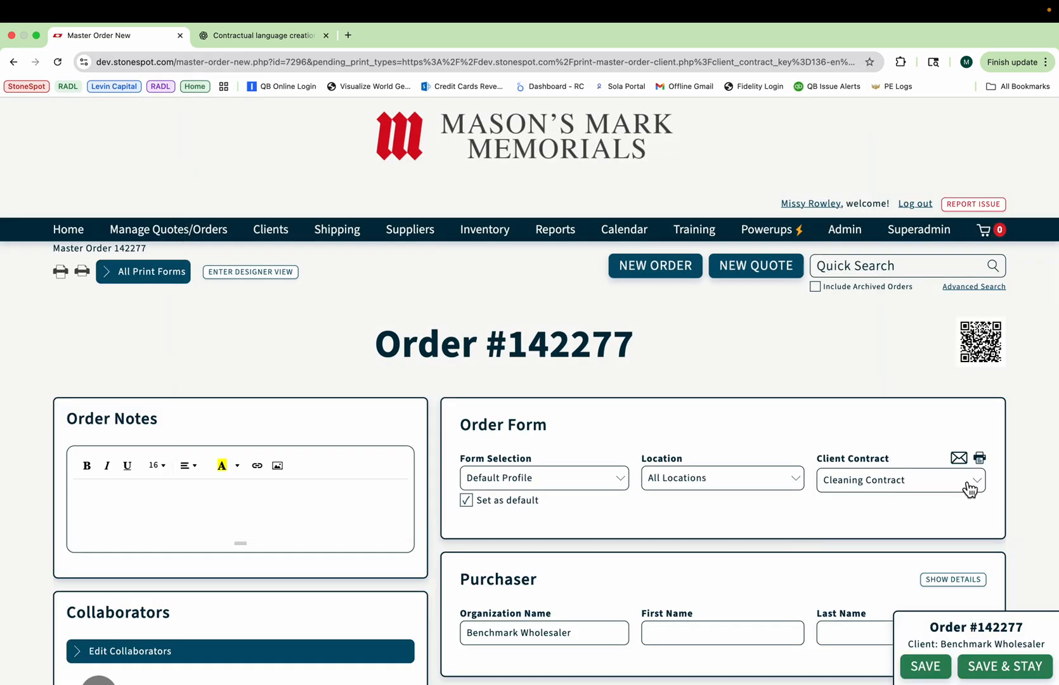
{"action": "left_click", "coordinate": [959, 462]}
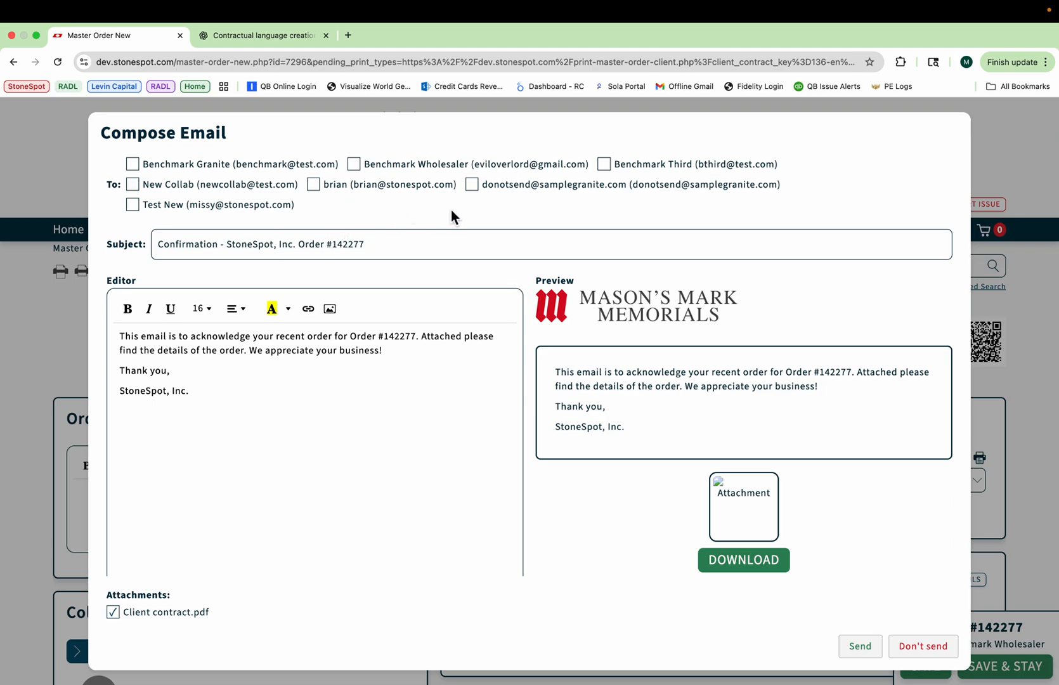
{"action": "left_click", "coordinate": [920, 646]}
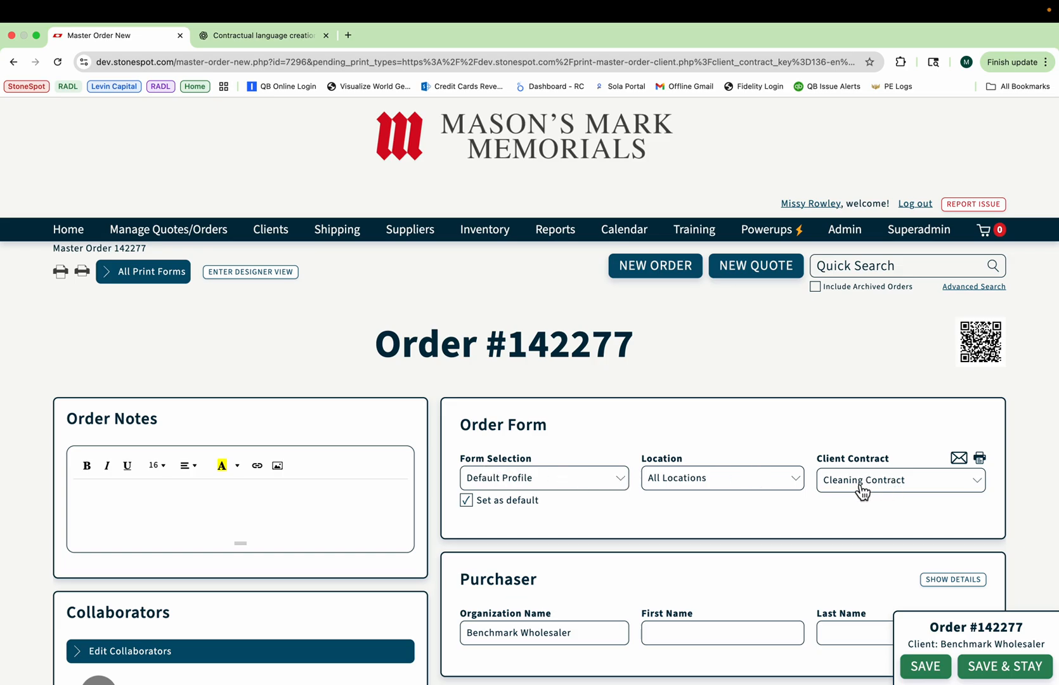
{"action": "scroll", "coordinate": [561, 488], "scroll_direction": "down", "scroll_amount": 2}
{"action": "scroll", "coordinate": [561, 488], "scroll_direction": "down", "scroll_amount": 10}
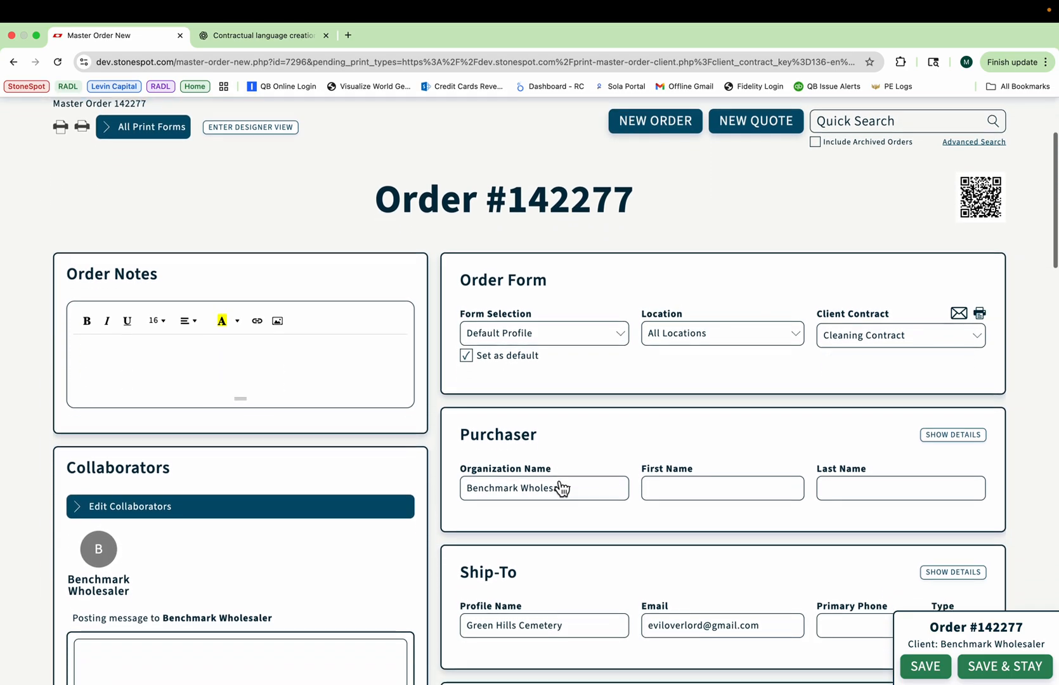
{"action": "scroll", "coordinate": [565, 575], "scroll_direction": "down", "scroll_amount": 15}
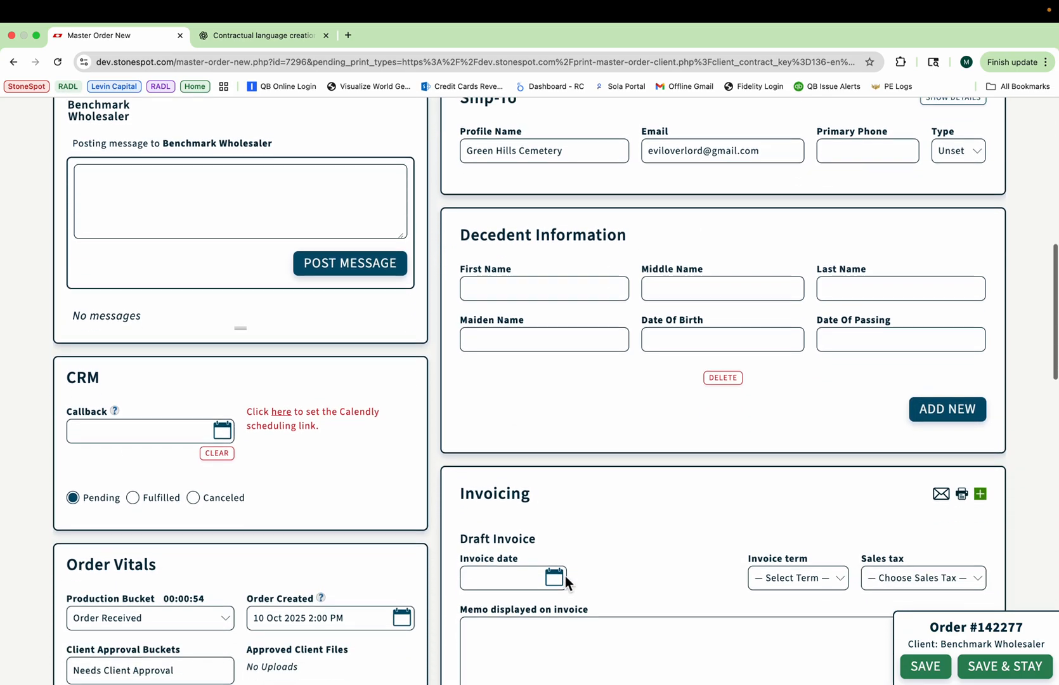
{"action": "scroll", "coordinate": [565, 576], "scroll_direction": "up", "scroll_amount": 20}
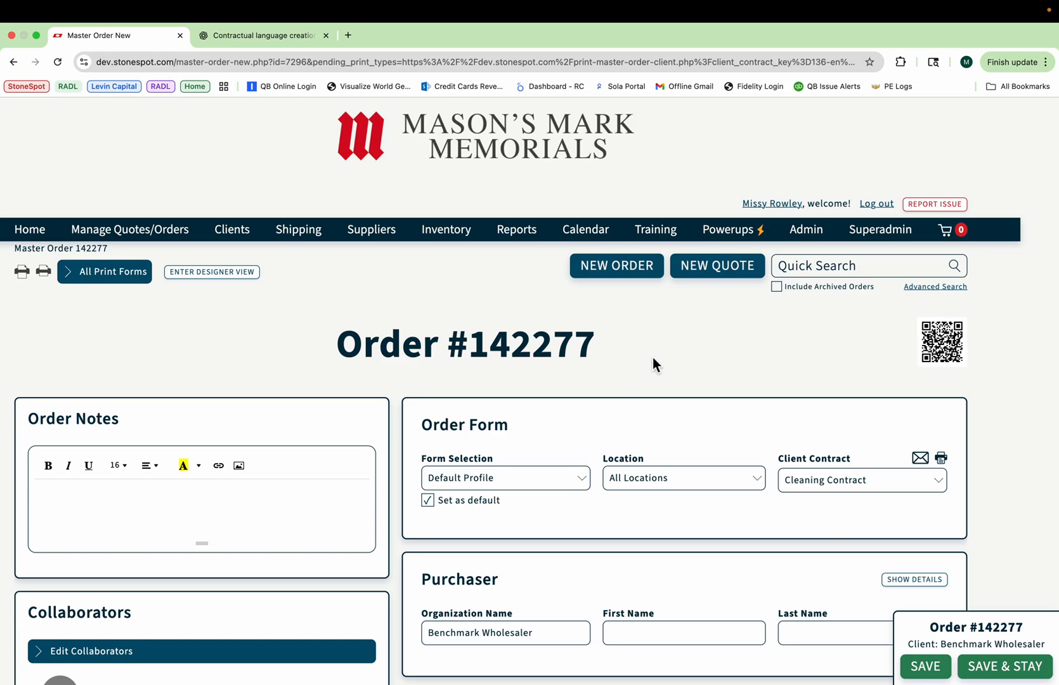
- In the admin settings' Master Order View form designer, create a master order profile named "Cleaning Form"
{"action": "left_click", "coordinate": [817, 238]}
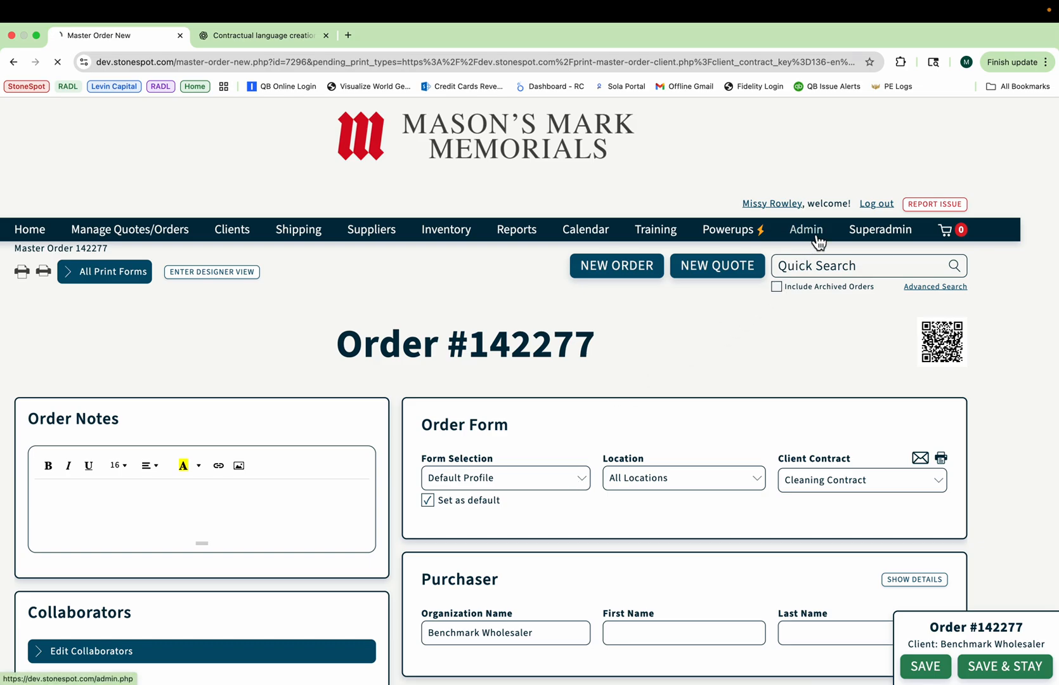
{"action": "left_click", "coordinate": [754, 360]}
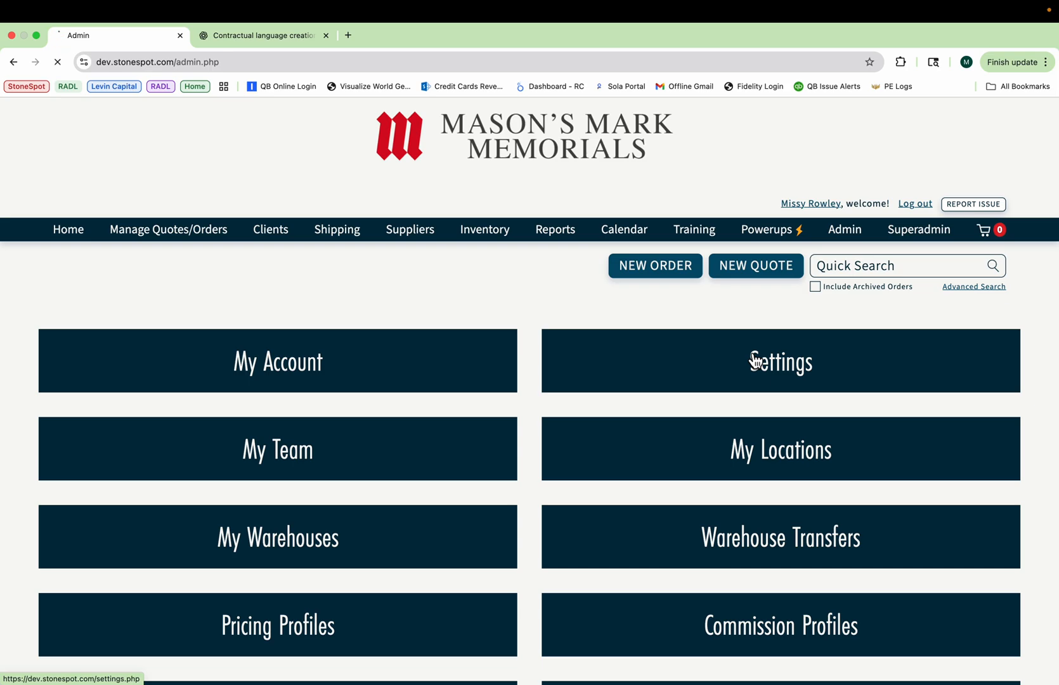
{"action": "scroll", "coordinate": [756, 356], "scroll_direction": "down", "scroll_amount": 6}
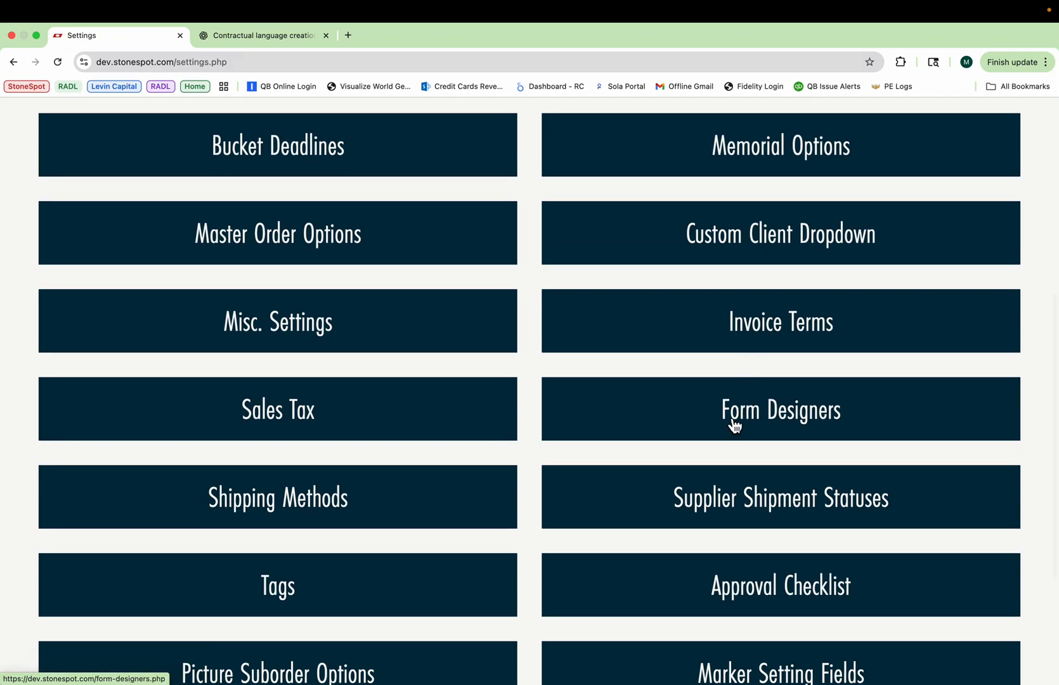
{"action": "left_click", "coordinate": [735, 425]}
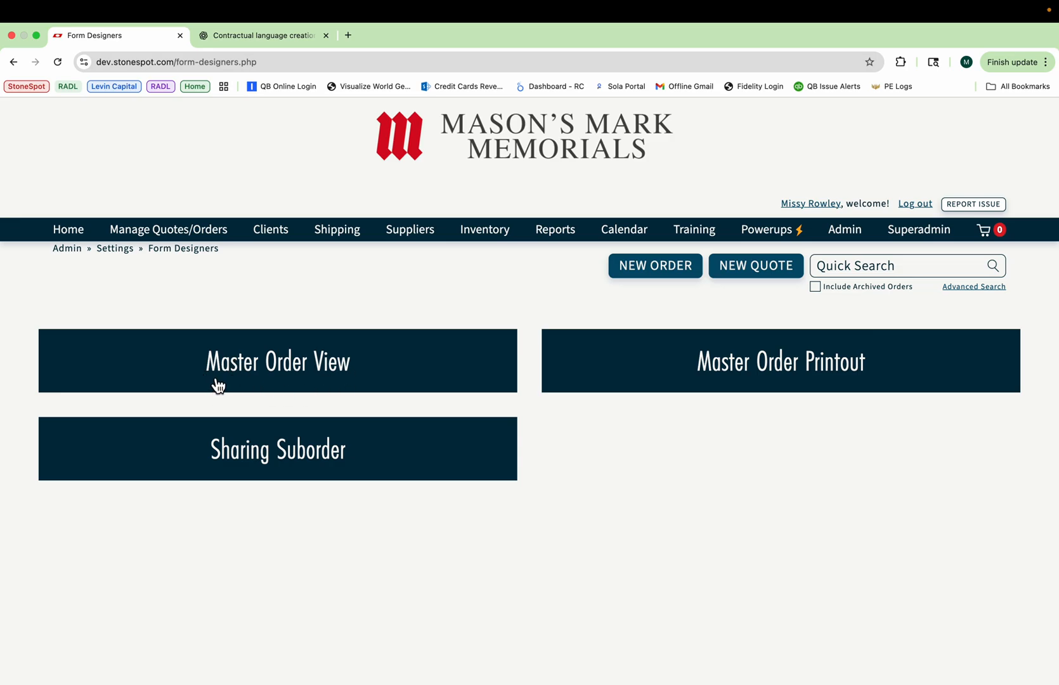
{"action": "left_click", "coordinate": [414, 372]}
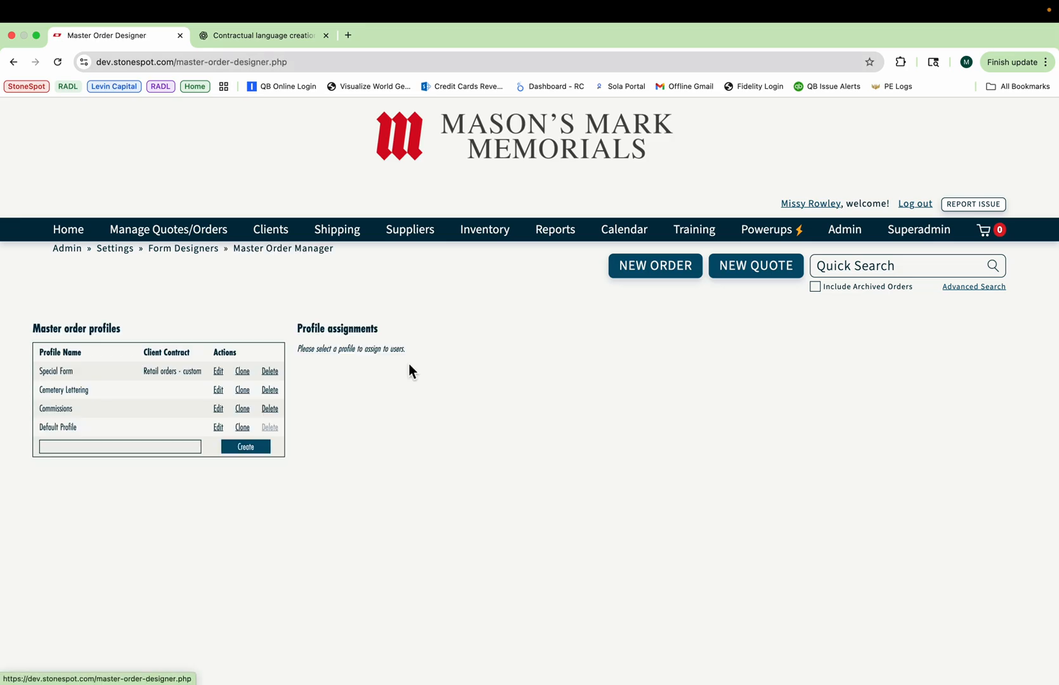
{"action": "left_click", "coordinate": [55, 447]}
{"action": "type", "text": "Cleaning Form"}
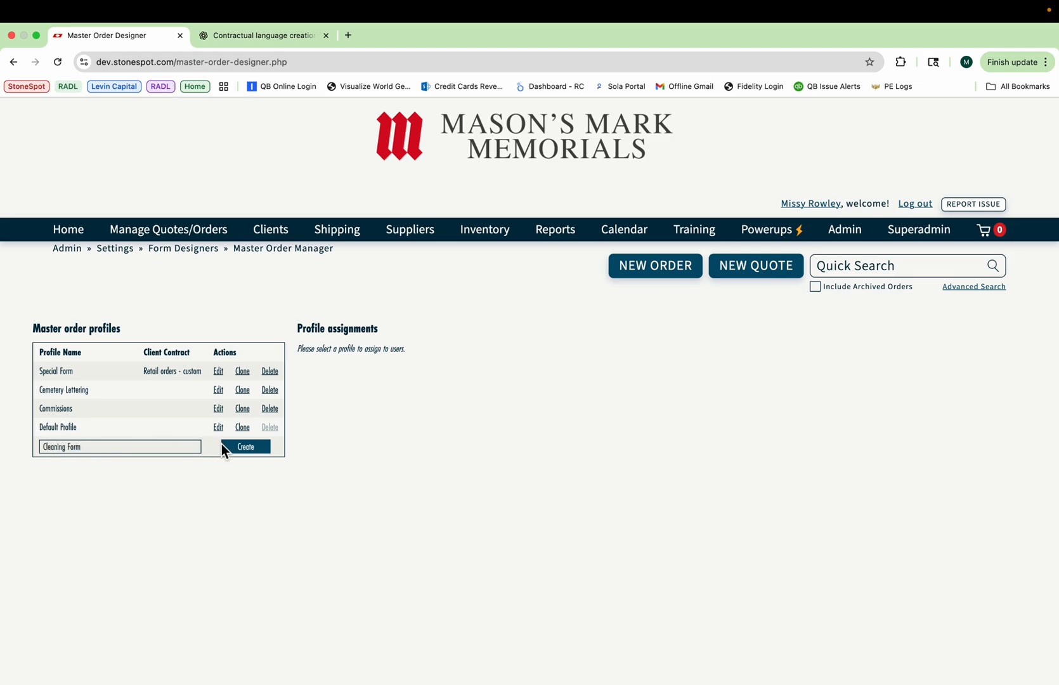
{"action": "left_click", "coordinate": [244, 447]}
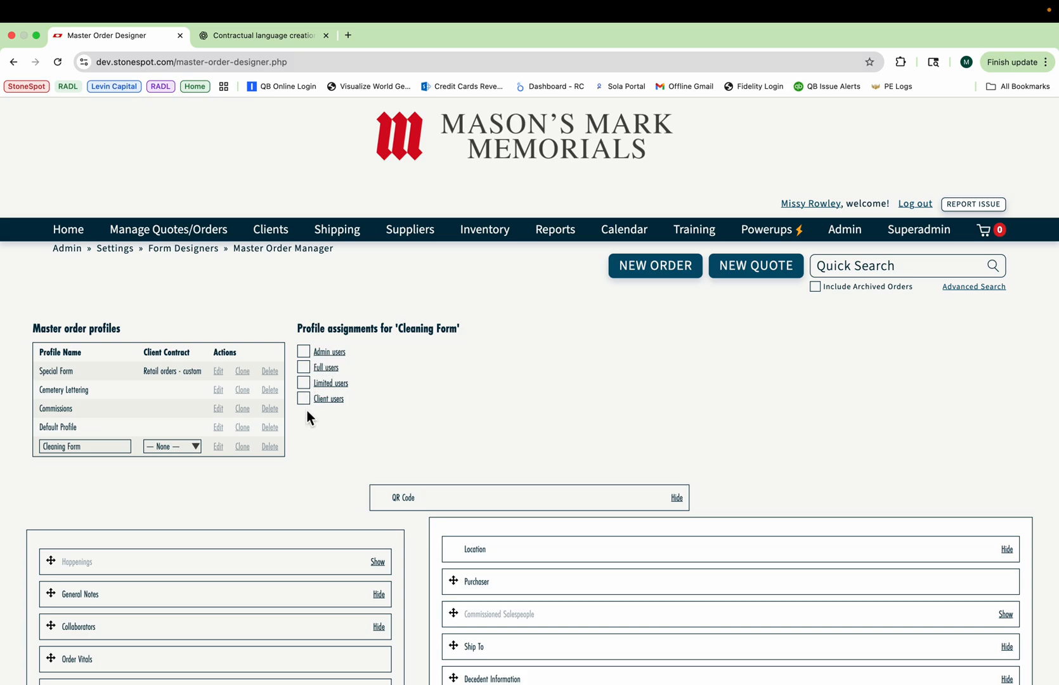
- Assign the Cleaning Form profile to Admin users, Full users, Limited users and Client users
{"action": "left_click", "coordinate": [305, 353]}
{"action": "left_click", "coordinate": [305, 368]}
{"action": "left_click", "coordinate": [305, 384]}
{"action": "left_click", "coordinate": [305, 399]}
- Hide the Decedent Information, Sketch Builder, Drag-n-drop Designer, Sign Details, American Suborder and Memorial Options sections in the Cleaning Form profile
{"action": "scroll", "coordinate": [327, 456], "scroll_direction": "down", "scroll_amount": 5}
{"action": "scroll", "coordinate": [326, 456], "scroll_direction": "down", "scroll_amount": 1}
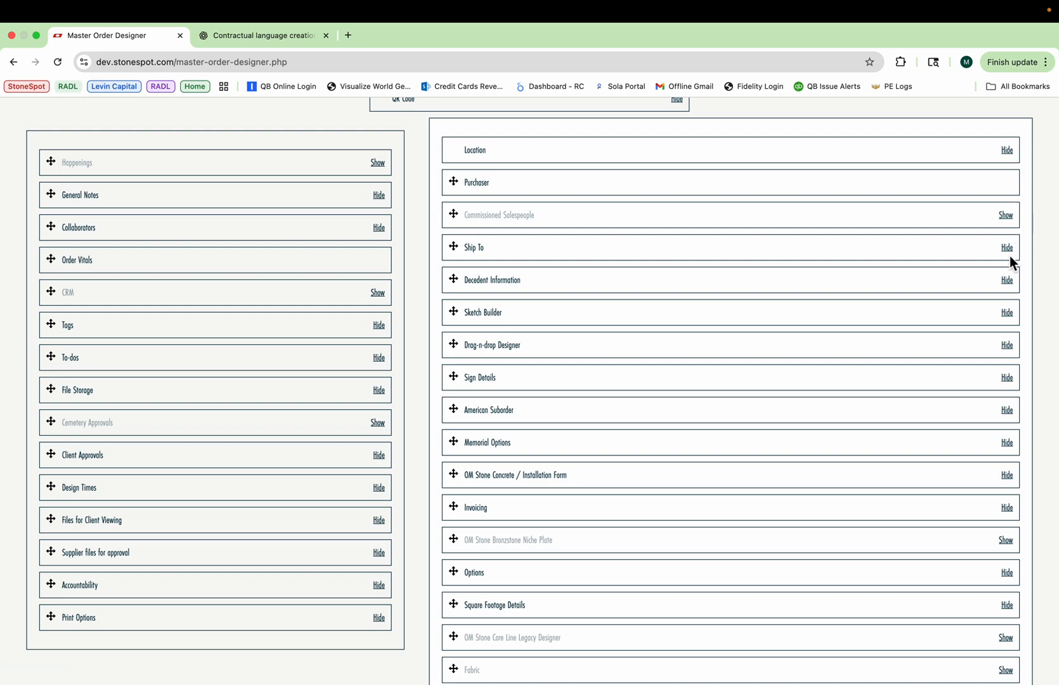
{"action": "left_click", "coordinate": [1007, 281]}
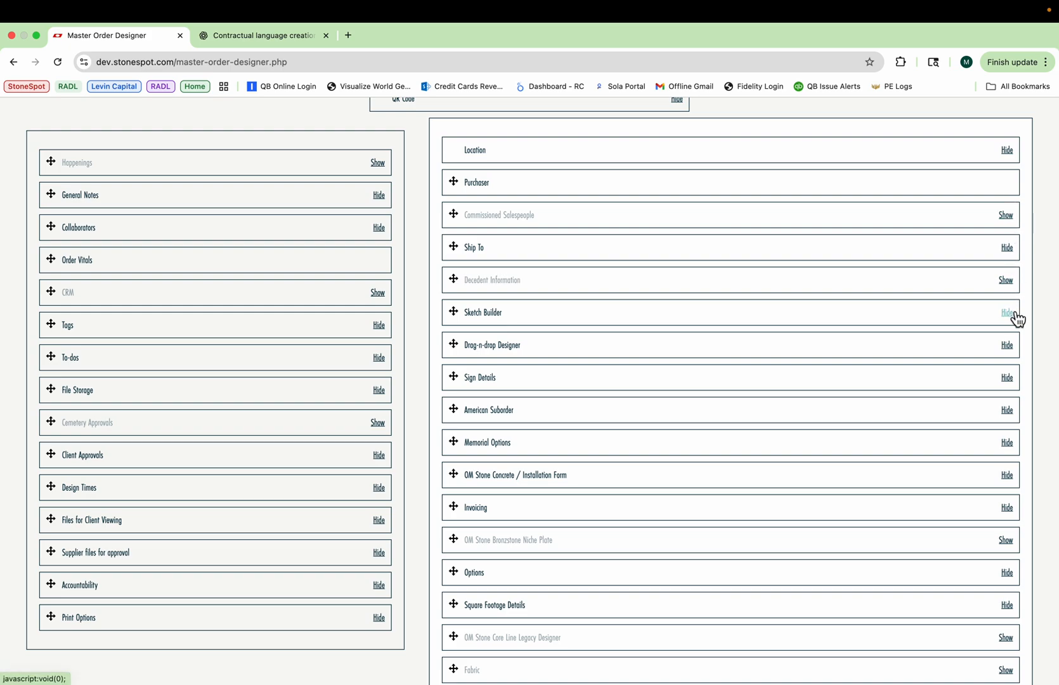
{"action": "left_click", "coordinate": [1008, 313]}
{"action": "left_click", "coordinate": [1009, 346]}
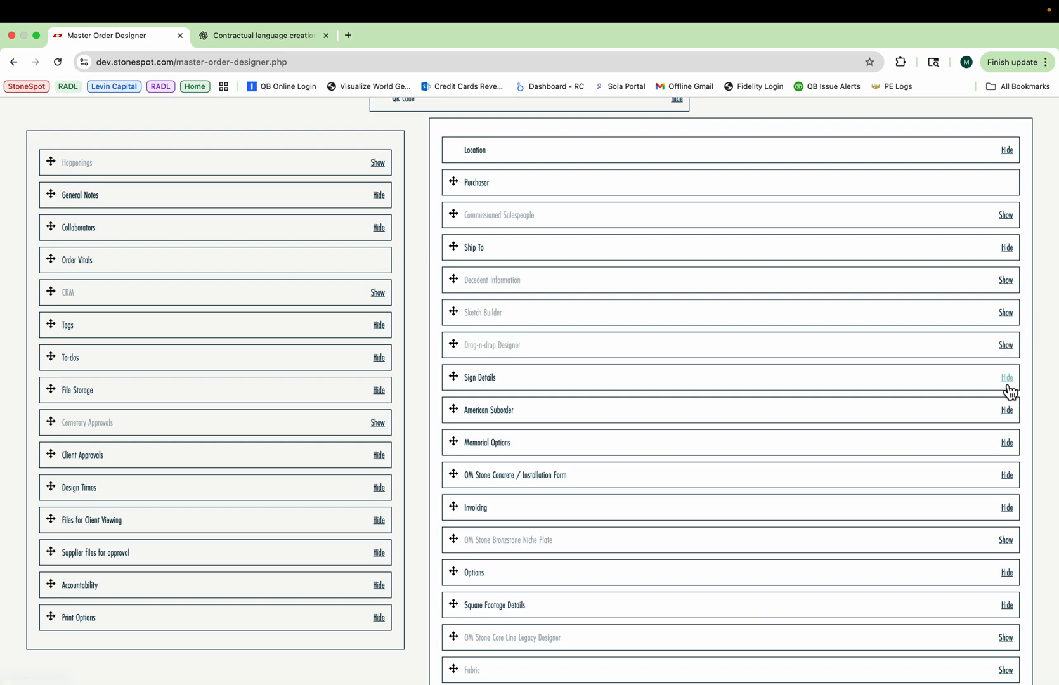
{"action": "left_click", "coordinate": [1007, 379]}
{"action": "left_click", "coordinate": [1007, 411]}
{"action": "left_click", "coordinate": [1007, 443]}
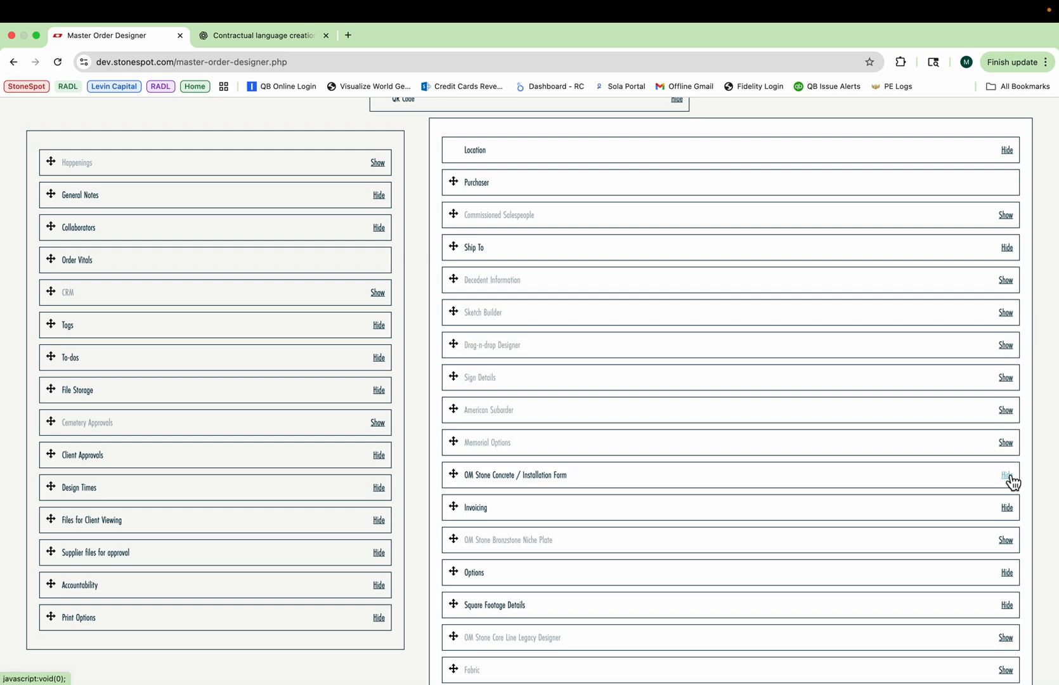
- Hide the OM Stone Concrete / Installation Form, Invoicing, Options, Square Footage Details, Bundles and Stone + picture + all other suborders sections
{"action": "left_click", "coordinate": [1007, 476]}
{"action": "left_click", "coordinate": [1007, 507]}
{"action": "left_click", "coordinate": [1007, 572]}
{"action": "left_click", "coordinate": [1007, 604]}
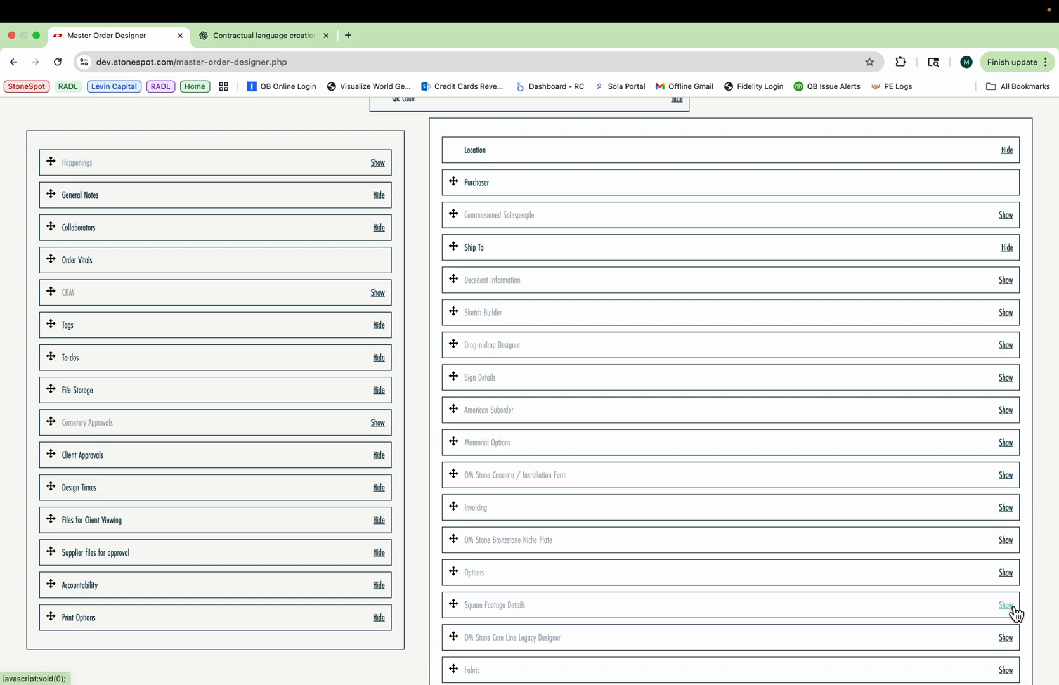
{"action": "scroll", "coordinate": [1015, 612], "scroll_direction": "down", "scroll_amount": 5}
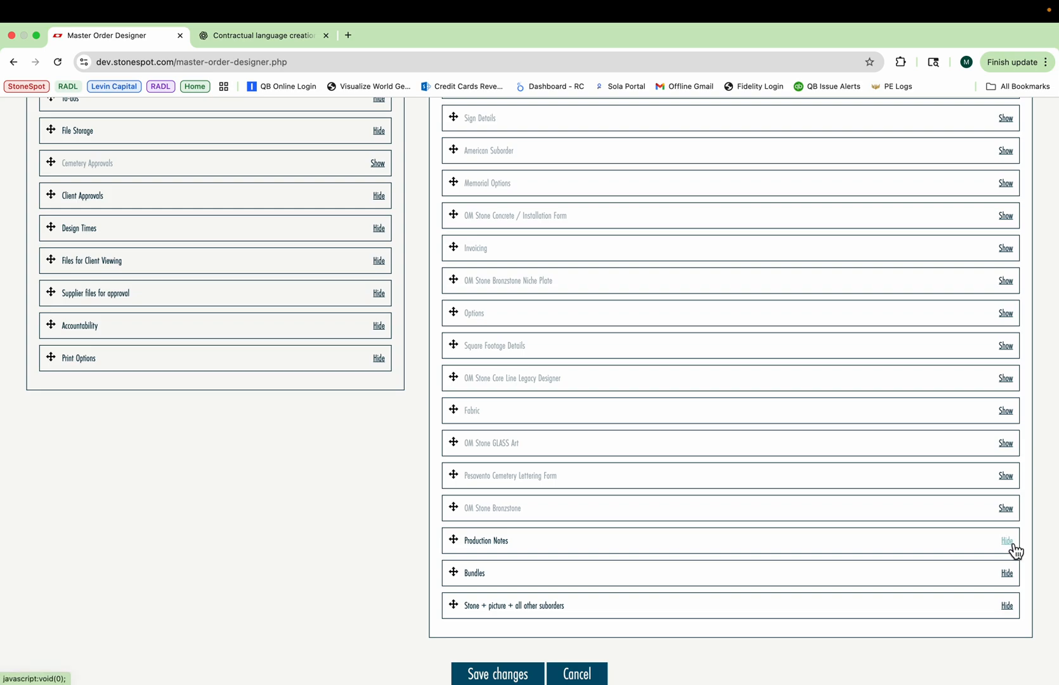
{"action": "left_click", "coordinate": [1006, 573]}
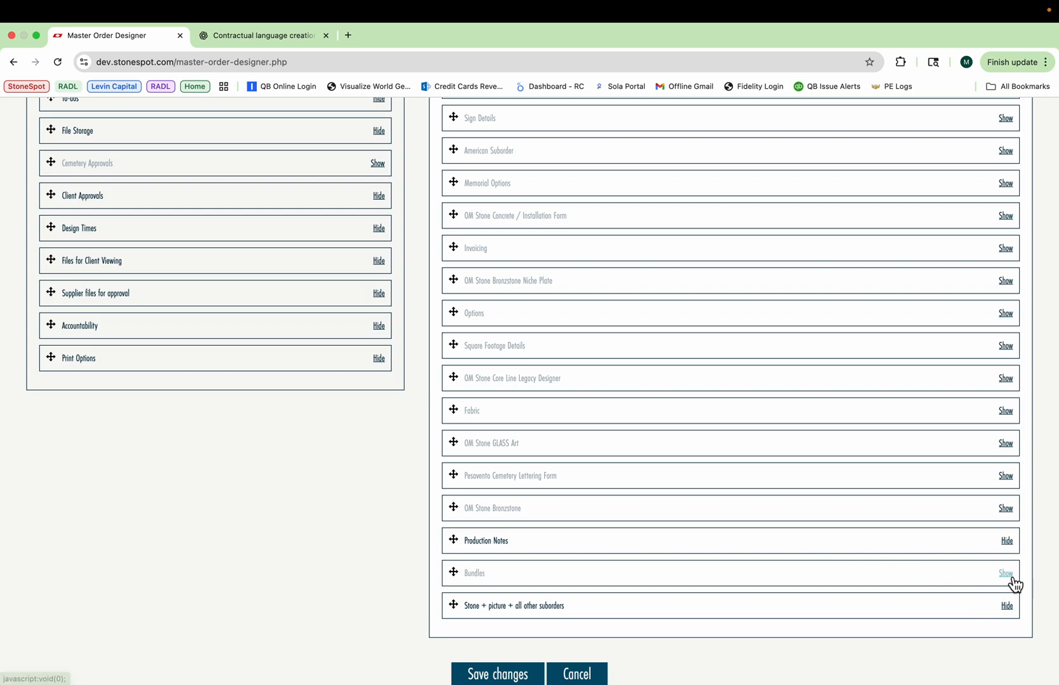
{"action": "left_click", "coordinate": [1007, 606]}
- Show the Invoicing section again in the Cleaning Form profile and save the profile changes
{"action": "scroll", "coordinate": [909, 490], "scroll_direction": "up", "scroll_amount": 2}
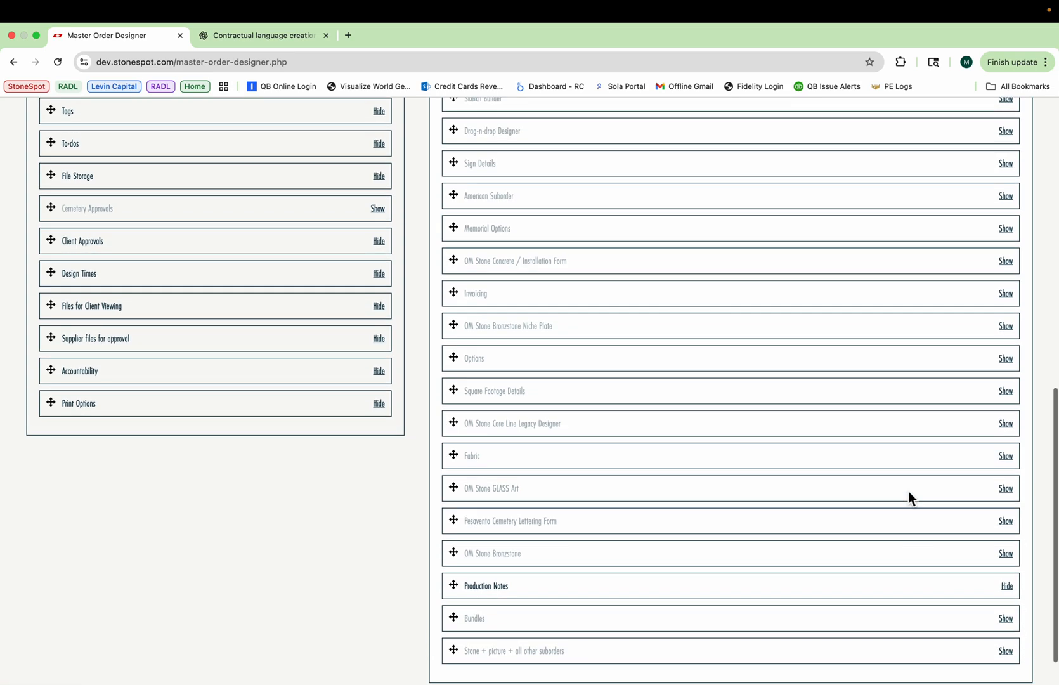
{"action": "left_click", "coordinate": [1007, 303]}
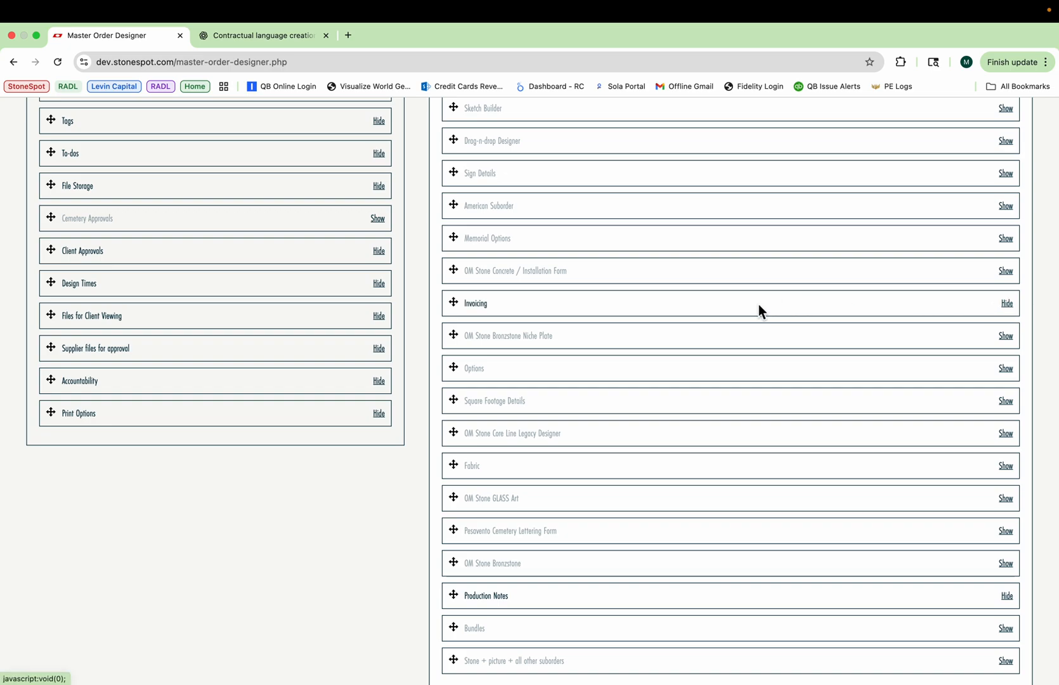
{"action": "scroll", "coordinate": [758, 309], "scroll_direction": "up", "scroll_amount": 10}
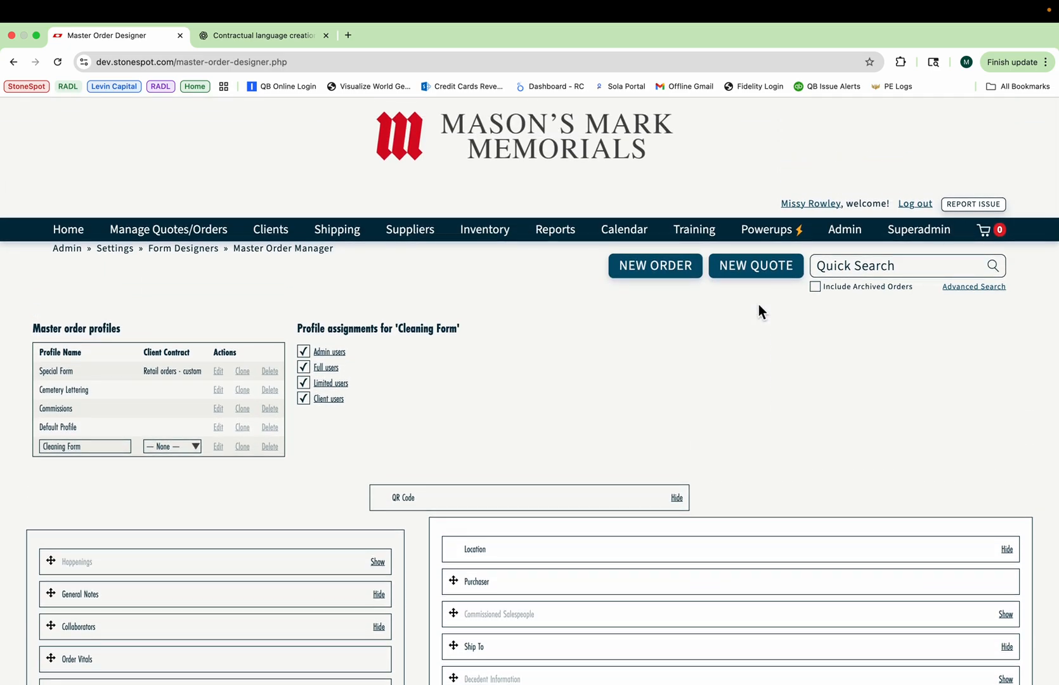
{"action": "scroll", "coordinate": [758, 305], "scroll_direction": "down", "scroll_amount": 10}
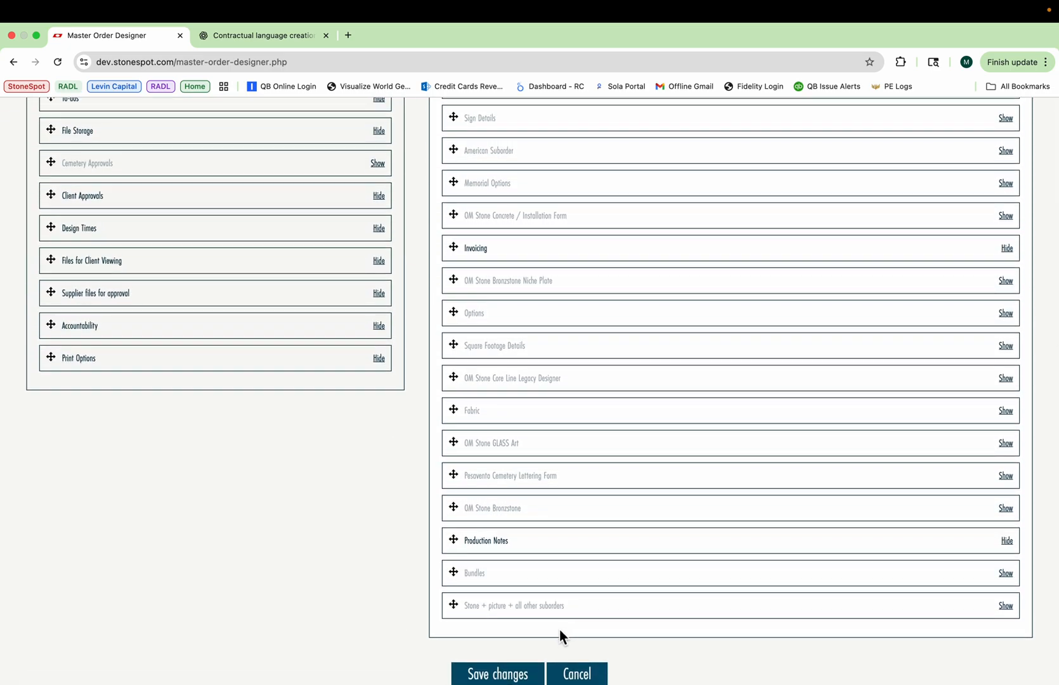
{"action": "left_click", "coordinate": [511, 673]}
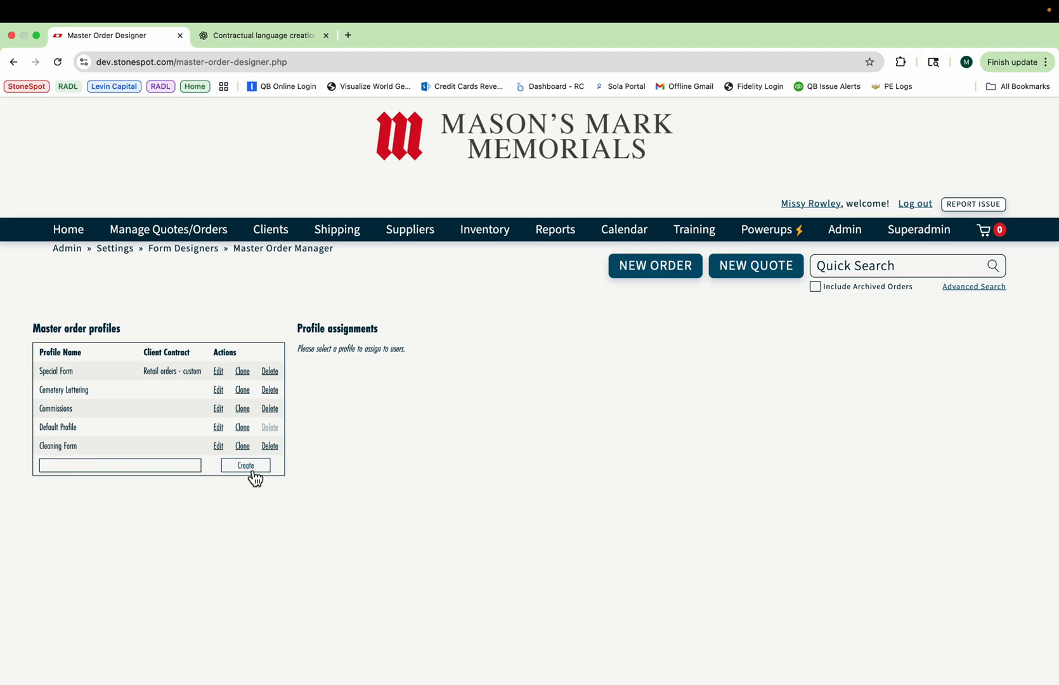
- Edit the Cleaning Form profile to use Cleaning Contract as its client contract, and save the changes
{"action": "left_click", "coordinate": [218, 446]}
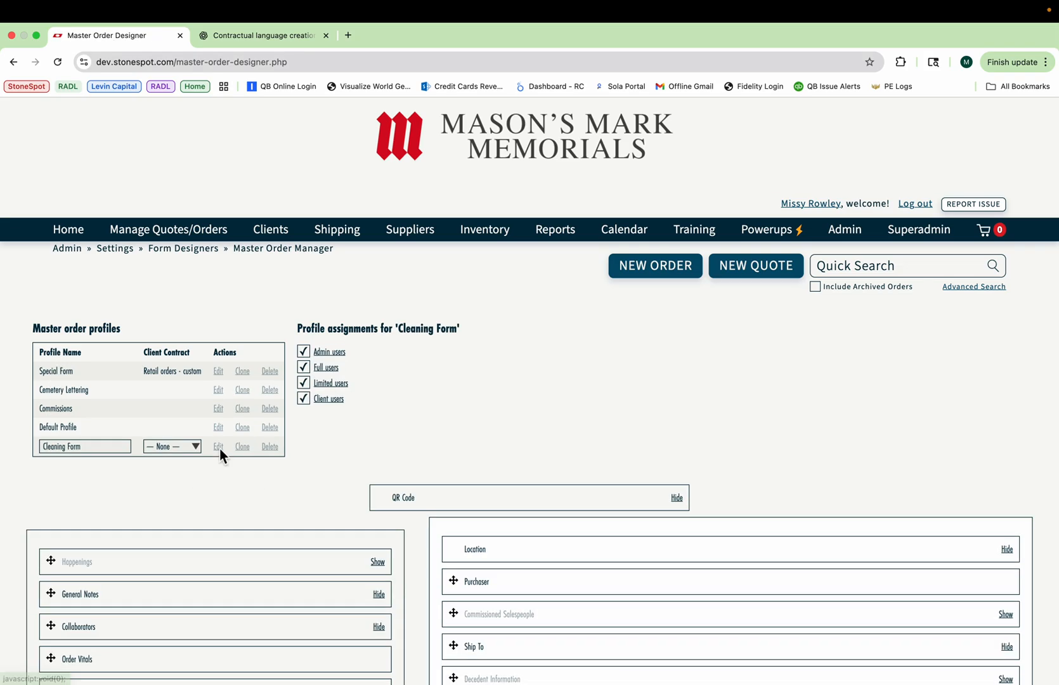
{"action": "left_click", "coordinate": [168, 445]}
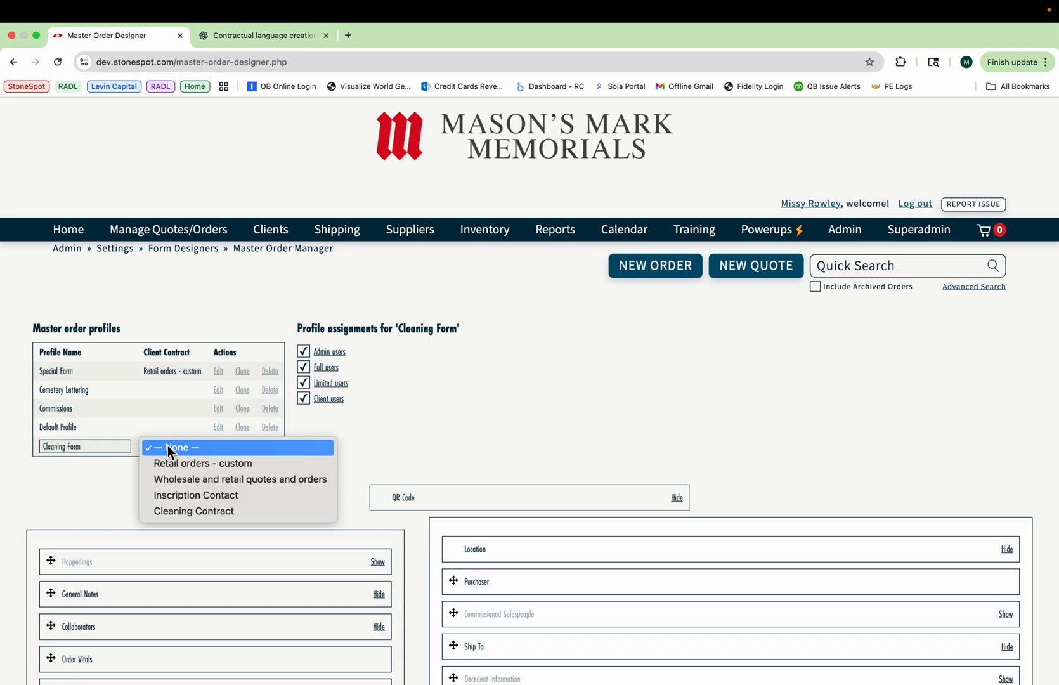
{"action": "left_click", "coordinate": [174, 511]}
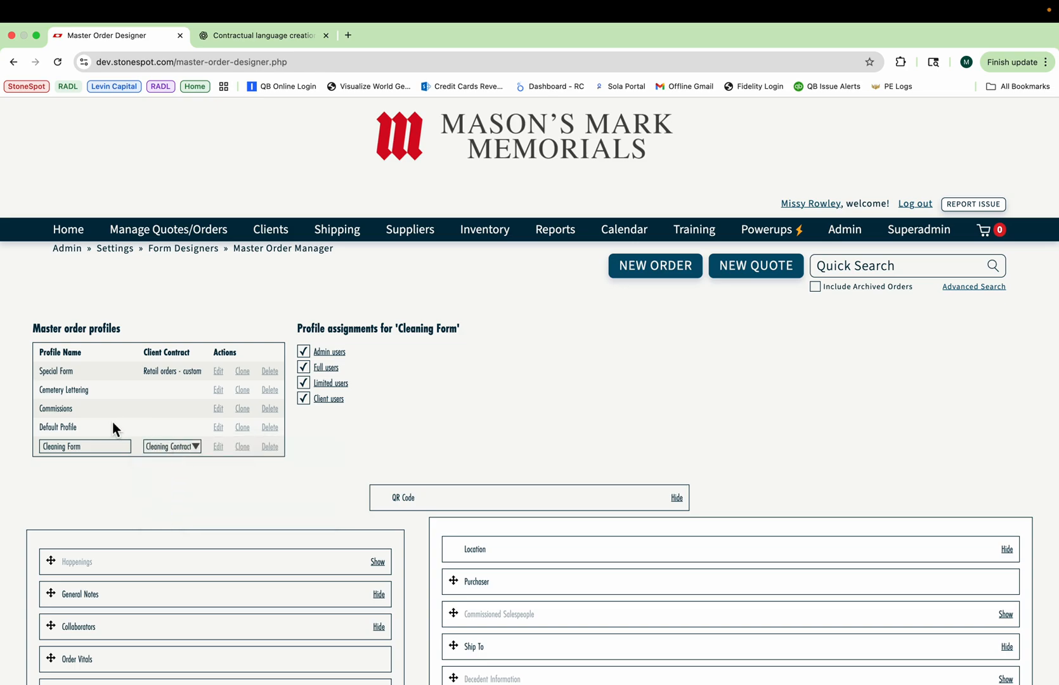
{"action": "scroll", "coordinate": [480, 574], "scroll_direction": "down", "scroll_amount": 10}
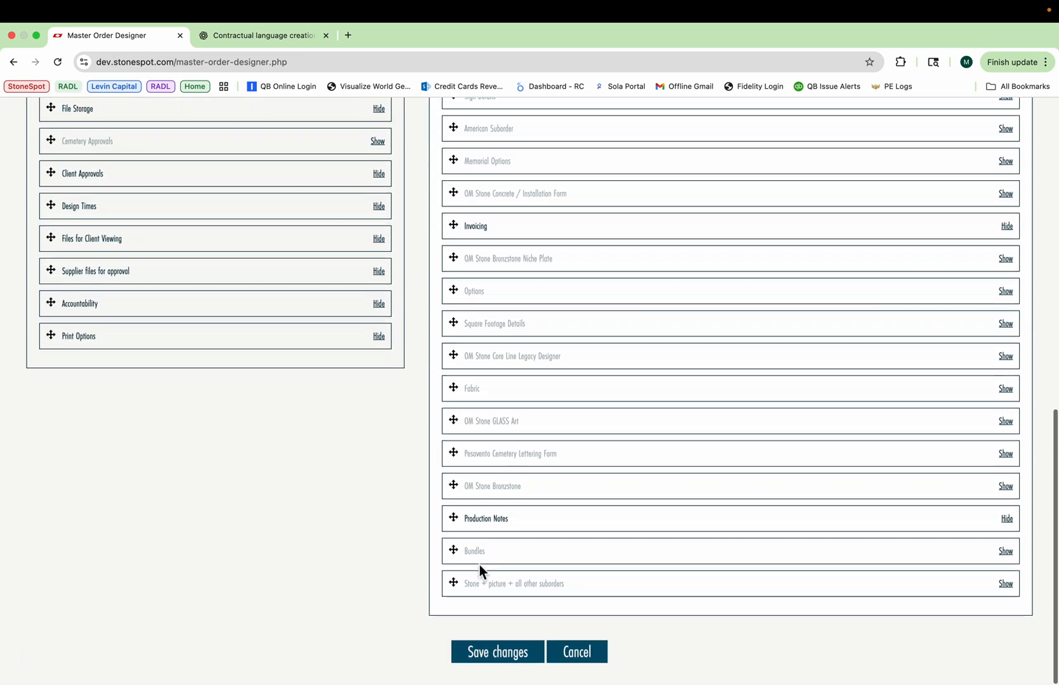
{"action": "left_click", "coordinate": [508, 674]}
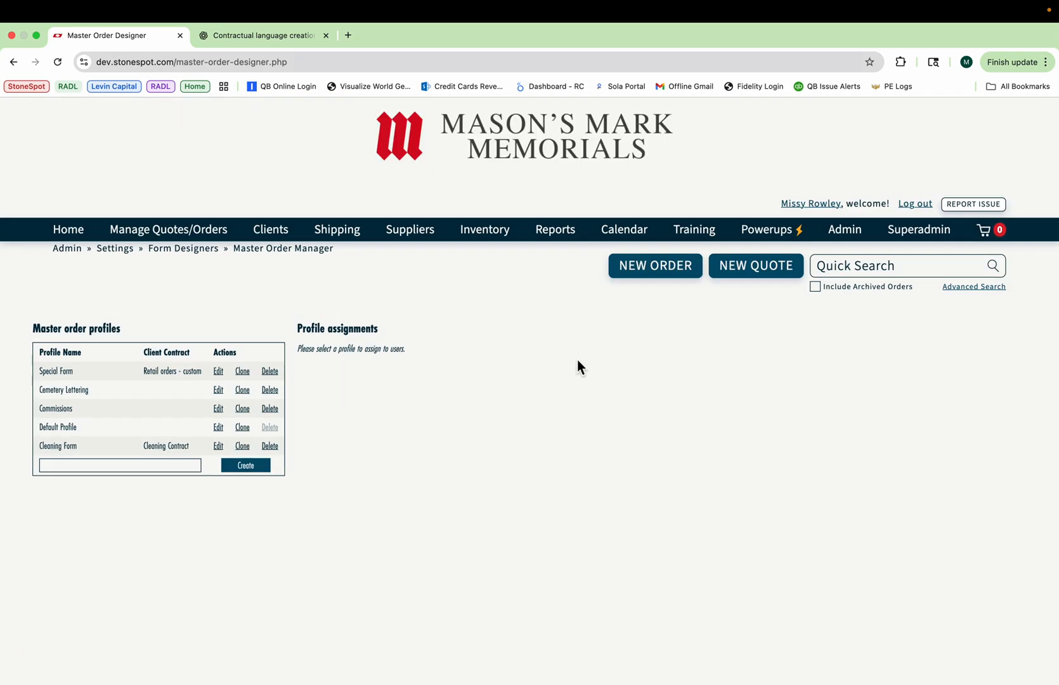
- Start a new order and switch its form selection to Cleaning Form, confirming leaving the unsaved page
{"action": "left_click", "coordinate": [664, 277]}
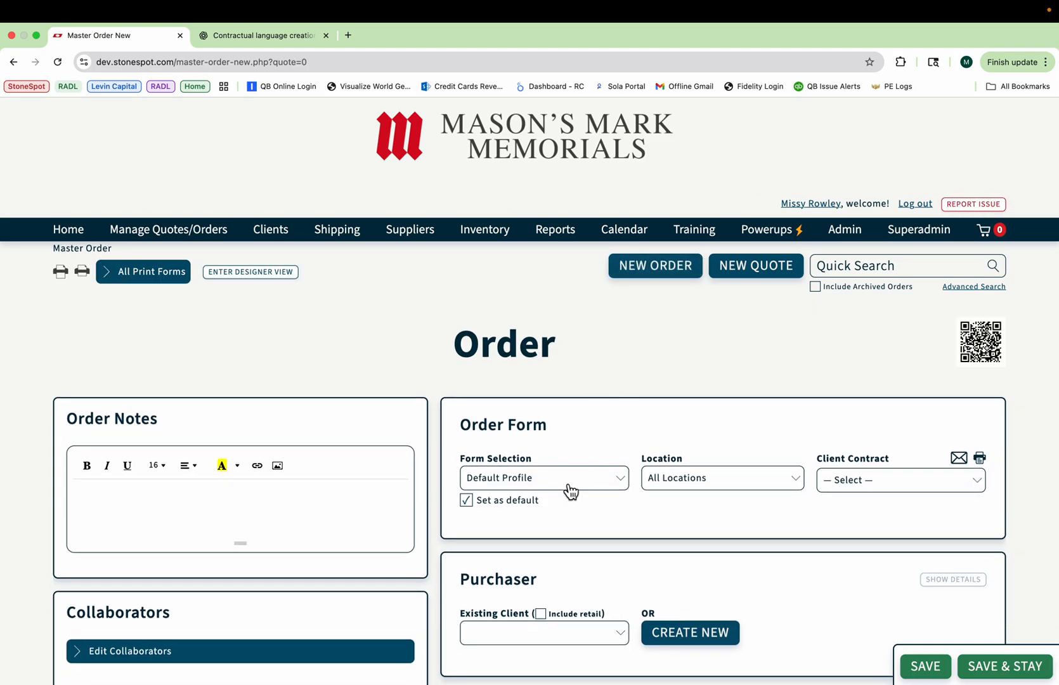
{"action": "left_click", "coordinate": [570, 488]}
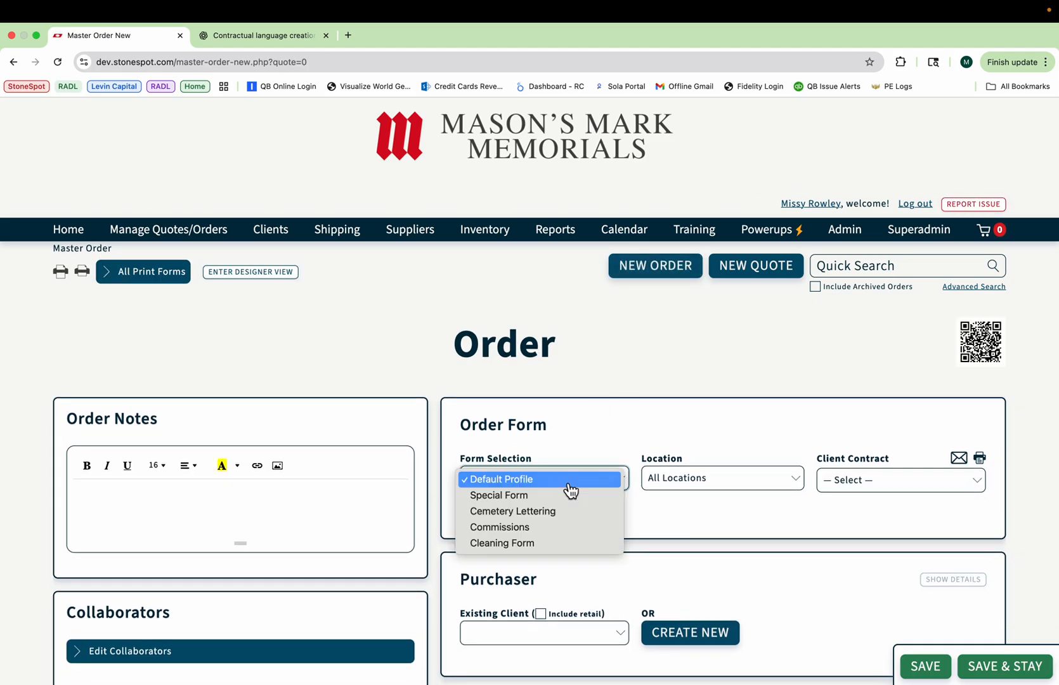
{"action": "left_click", "coordinate": [541, 544]}
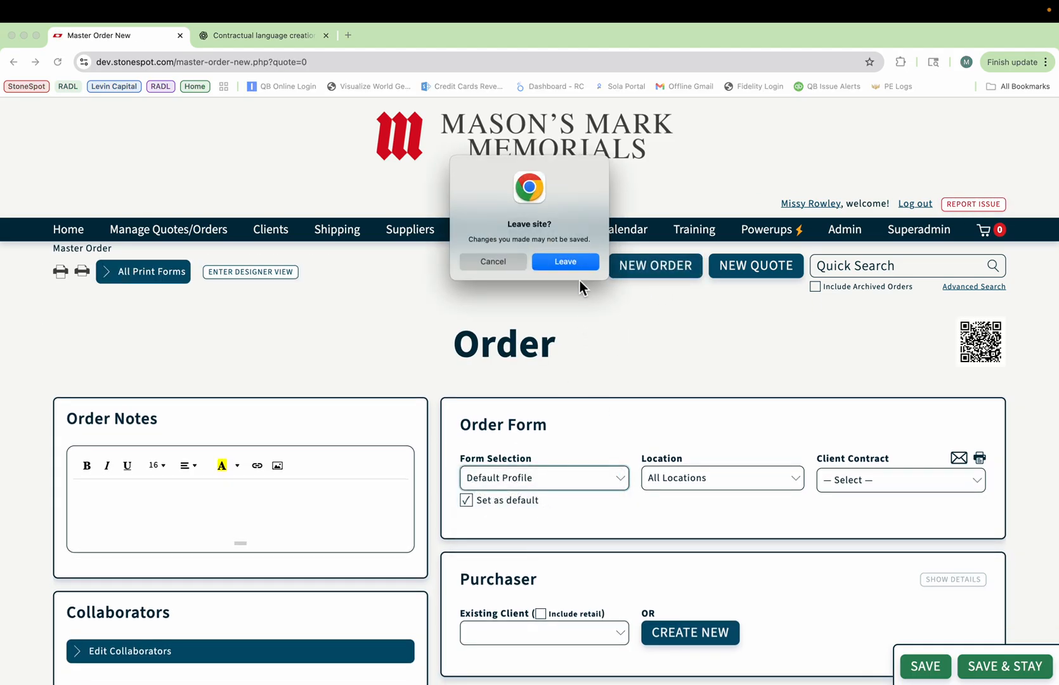
{"action": "left_click", "coordinate": [573, 262]}
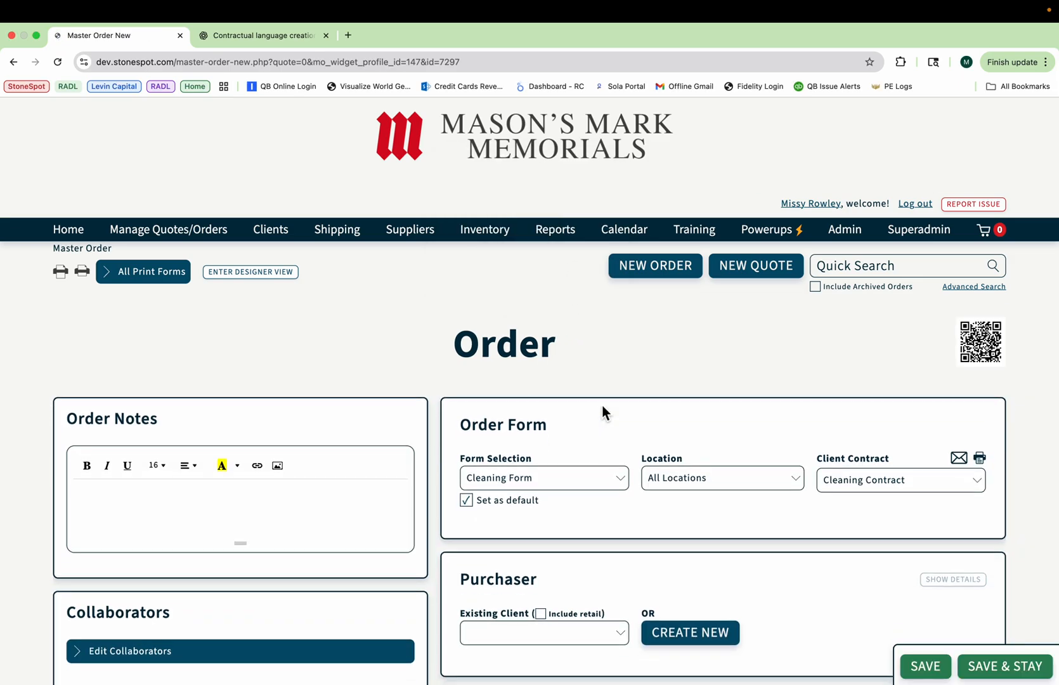
{"action": "scroll", "coordinate": [608, 412], "scroll_direction": "down", "scroll_amount": 3}
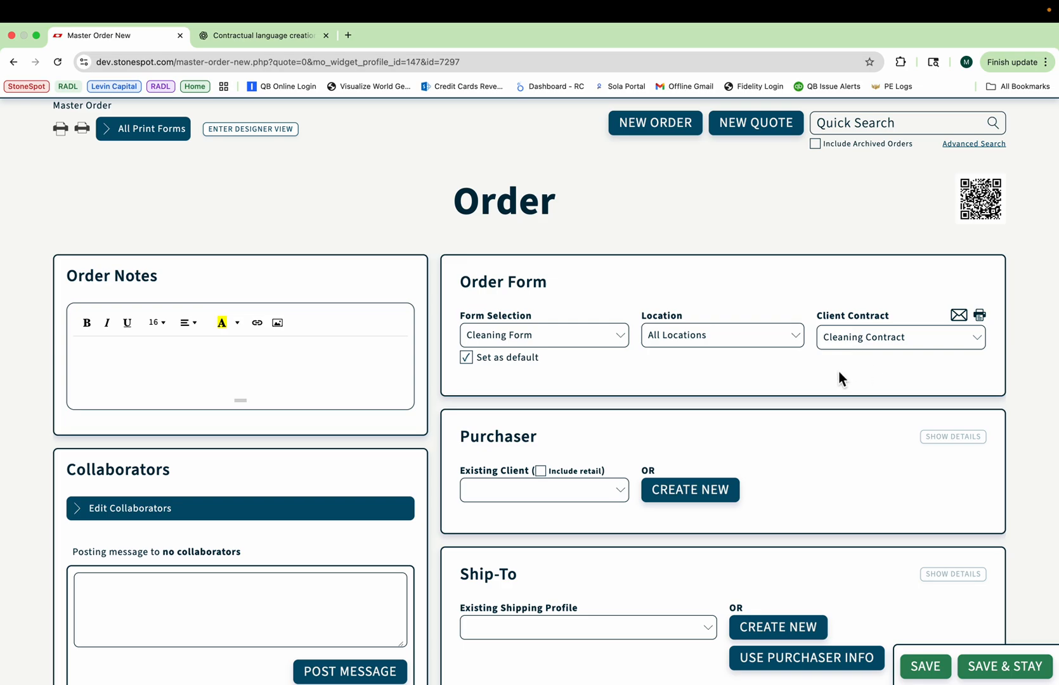
- Review the new order's sections under the Cleaning Form profile and check the available form selection options
{"action": "scroll", "coordinate": [839, 379], "scroll_direction": "down", "scroll_amount": 2}
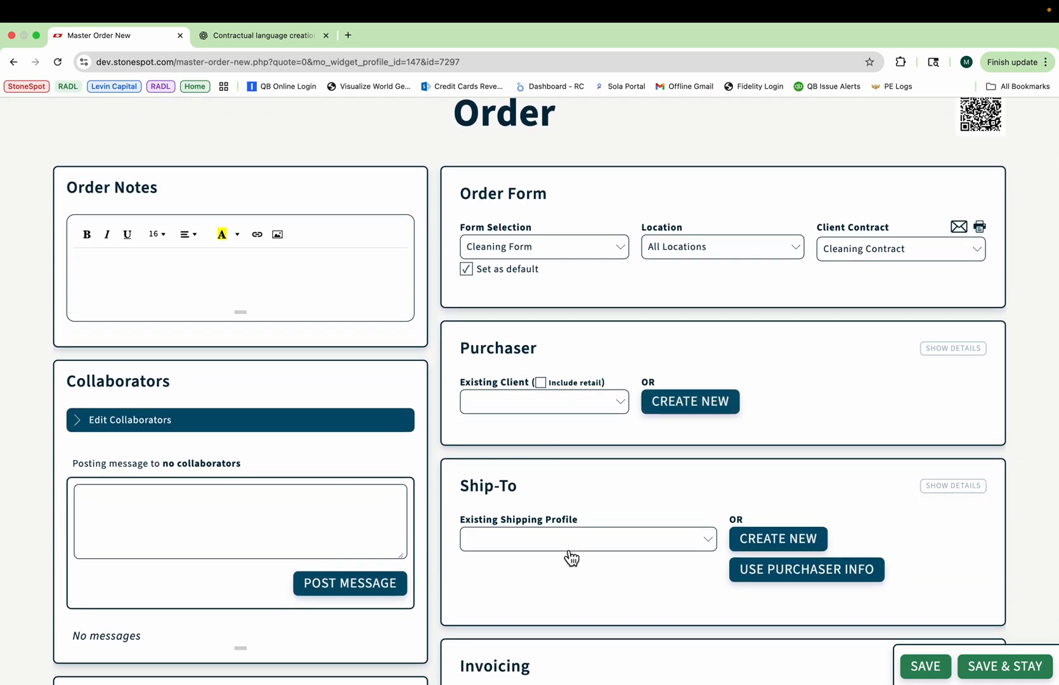
{"action": "scroll", "coordinate": [568, 552], "scroll_direction": "down", "scroll_amount": 5}
{"action": "scroll", "coordinate": [572, 534], "scroll_direction": "down", "scroll_amount": 5}
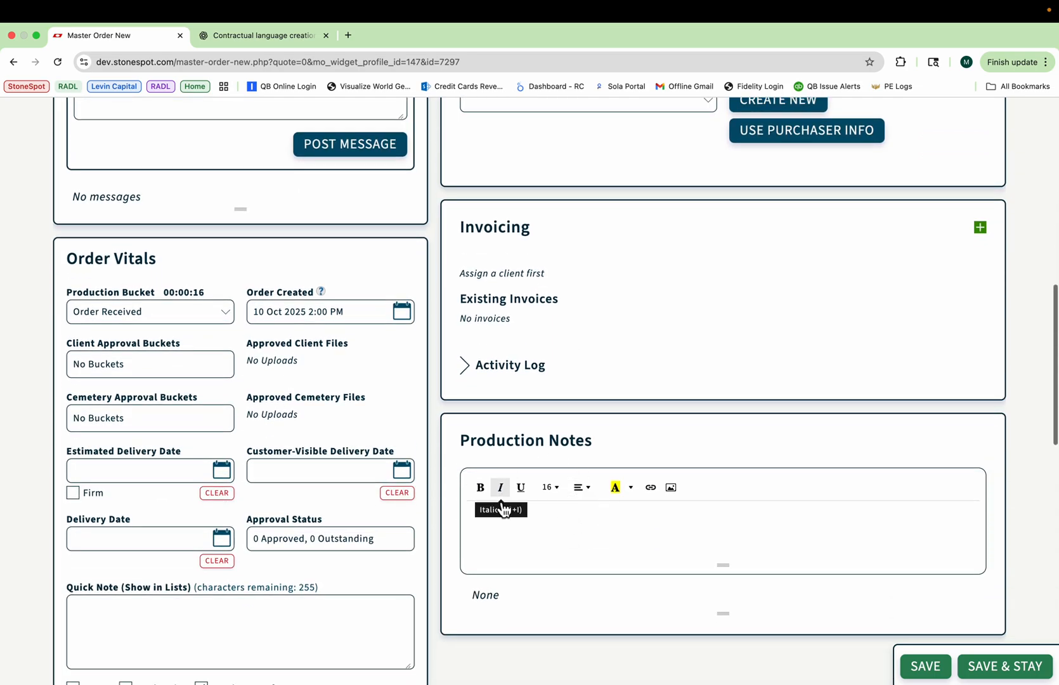
{"action": "scroll", "coordinate": [558, 488], "scroll_direction": "up", "scroll_amount": 12}
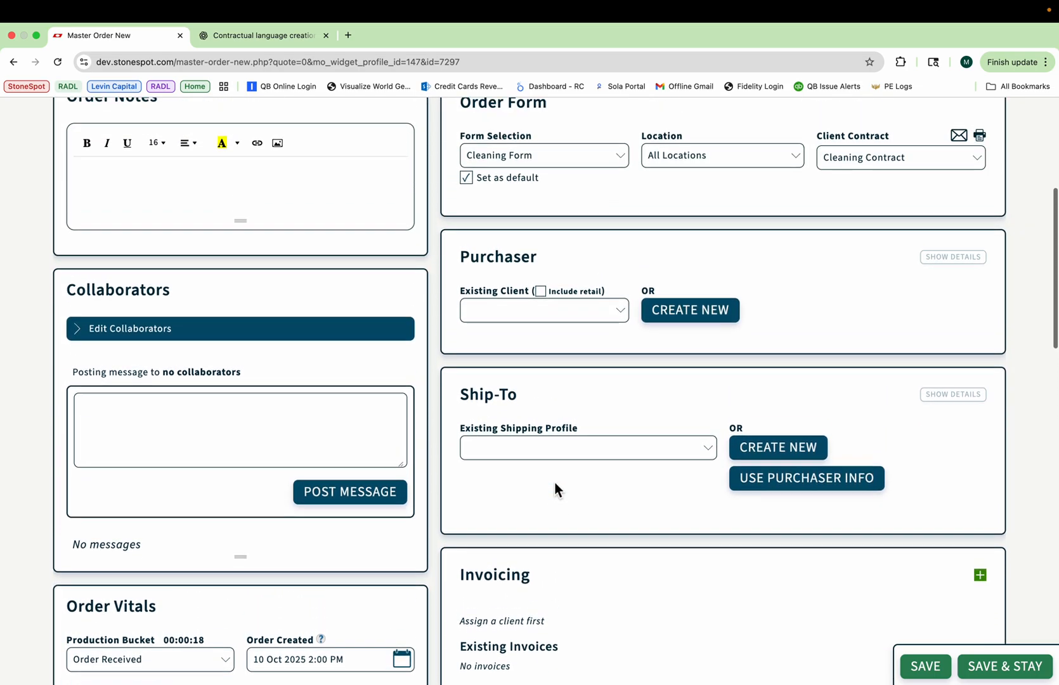
{"action": "scroll", "coordinate": [557, 485], "scroll_direction": "up", "scroll_amount": 4}
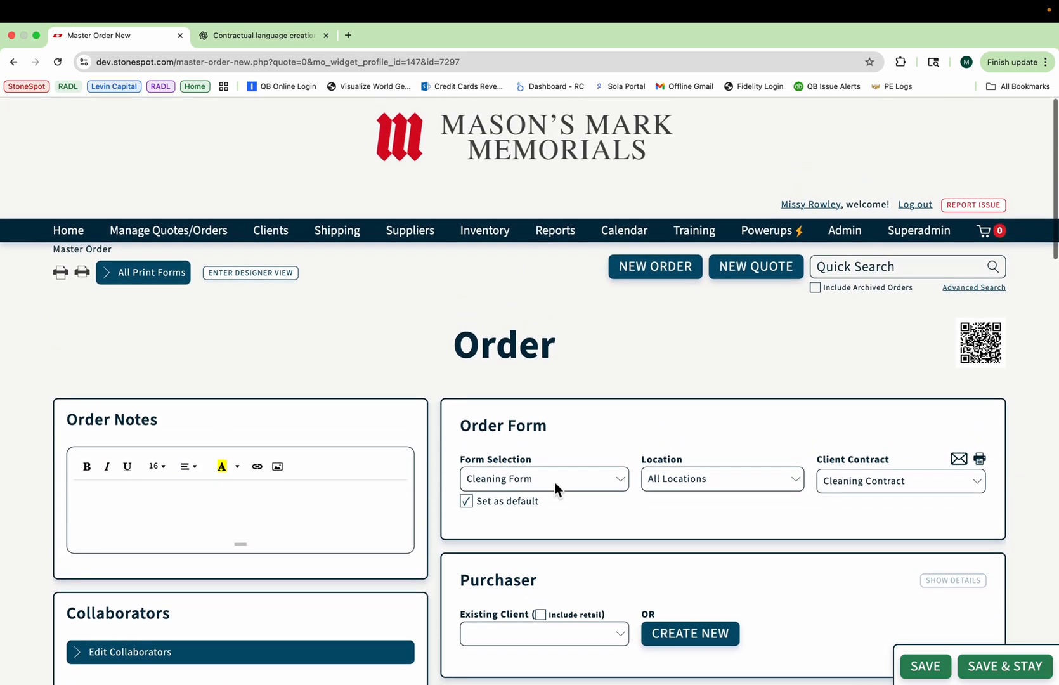
{"action": "scroll", "coordinate": [555, 481], "scroll_direction": "down", "scroll_amount": 1}
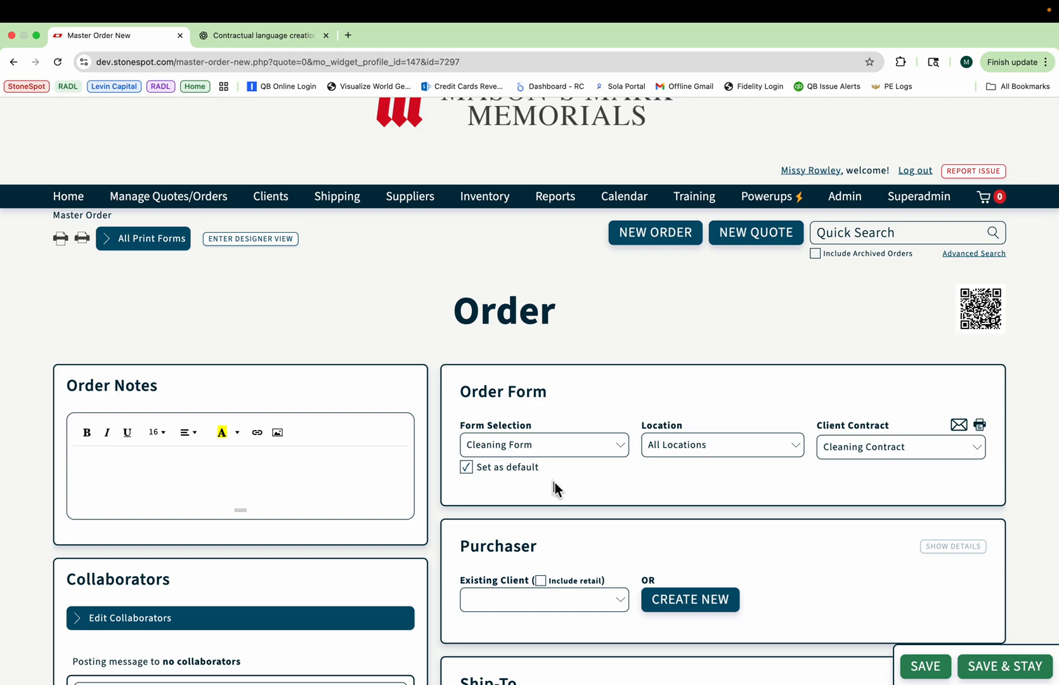
{"action": "left_click", "coordinate": [613, 452]}
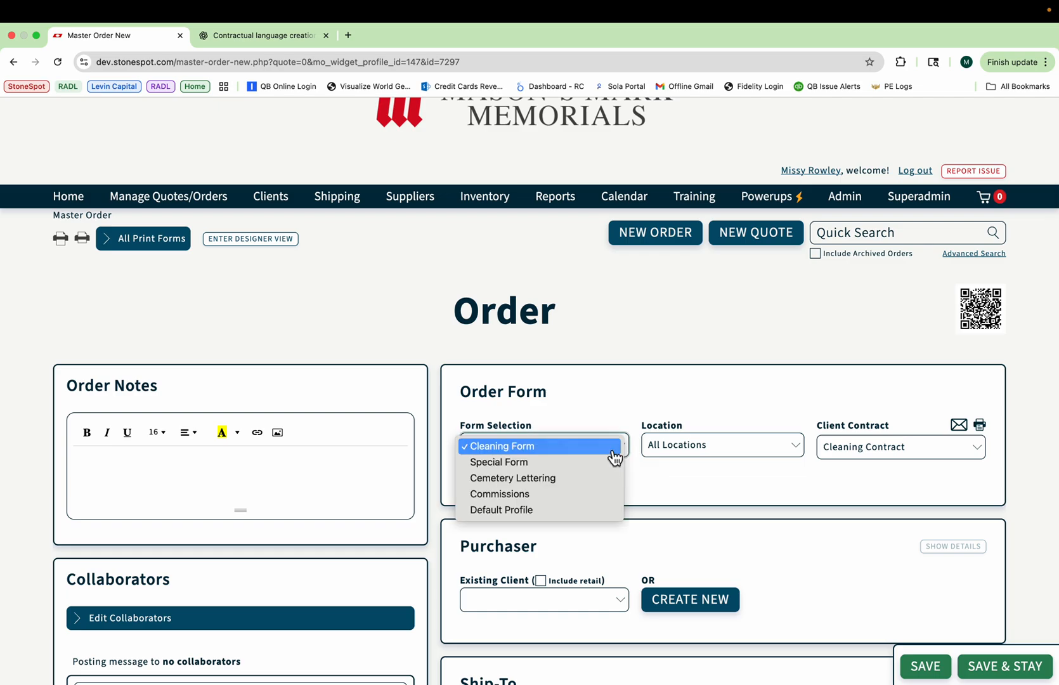
{"action": "left_click", "coordinate": [599, 395]}
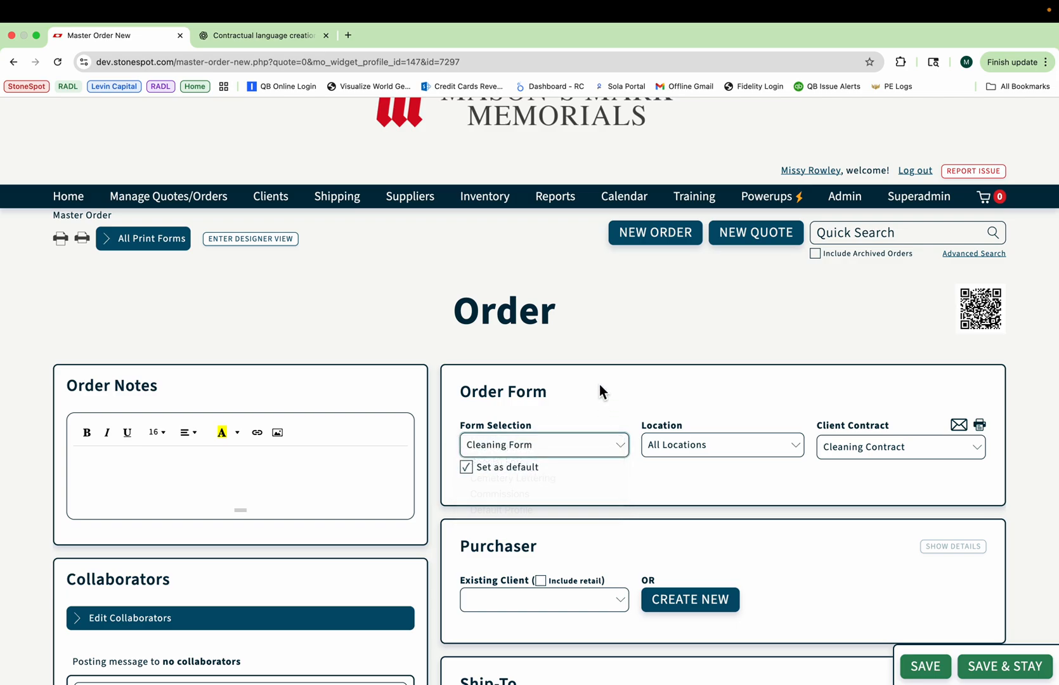